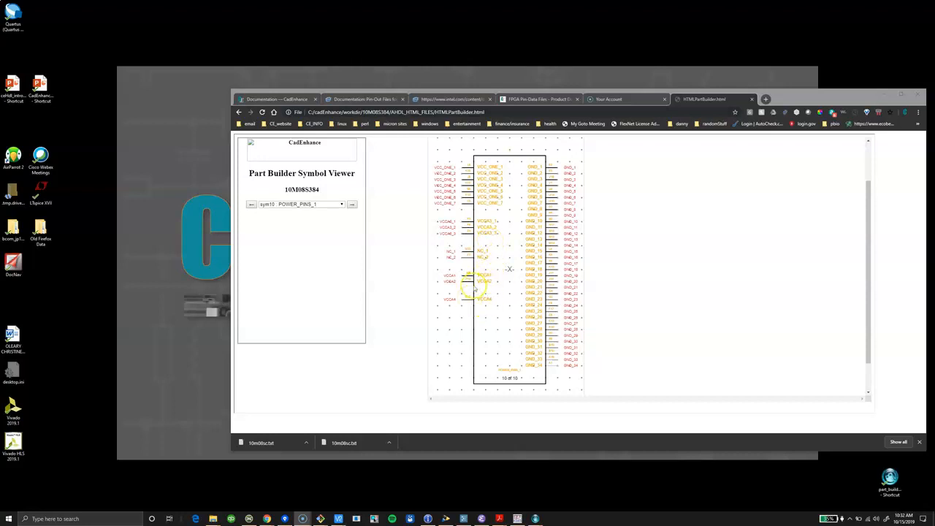
Switch to Part Builder, open the SDL editor at the POWER_PINS_1 symbol and arrange it beside the symbol viewer.
{"action": "mouse_move", "coordinate": [535, 518]}
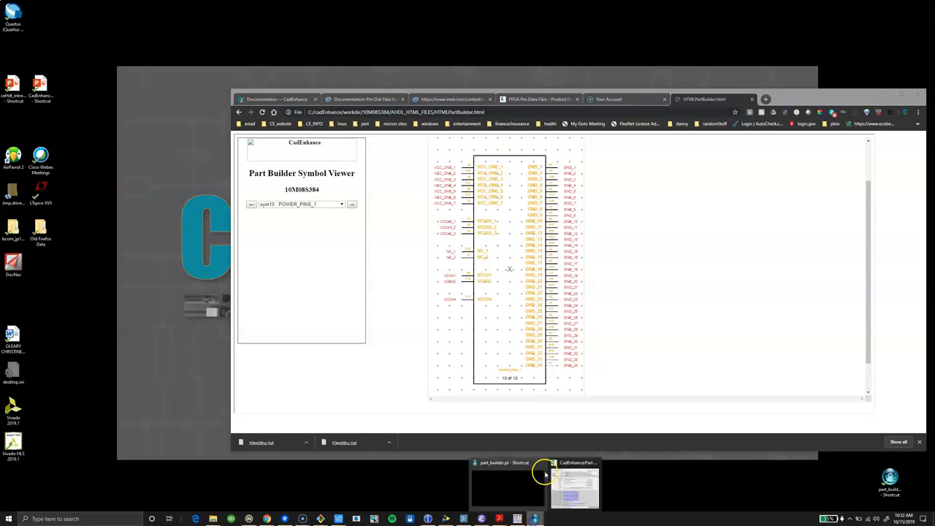
{"action": "left_click", "coordinate": [576, 487]}
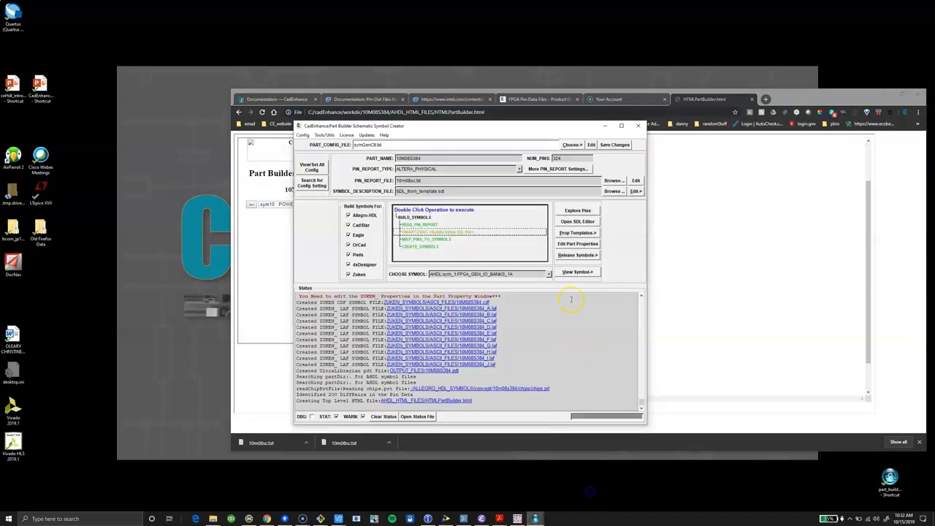
{"action": "left_click", "coordinate": [589, 221]}
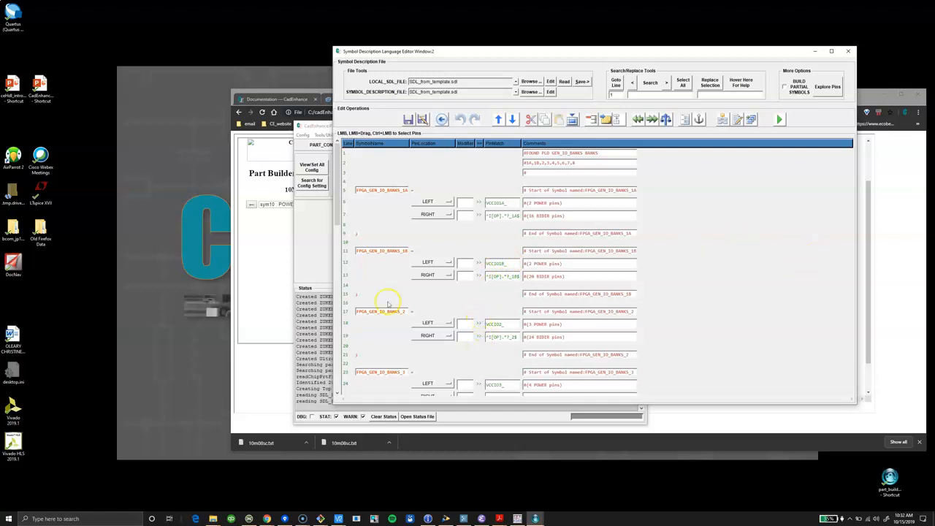
{"action": "left_click_drag", "start_coordinate": [337, 214], "coordinate": [357, 368]}
{"action": "left_click_drag", "start_coordinate": [511, 53], "coordinate": [750, 32]}
{"action": "left_click", "coordinate": [473, 130]}
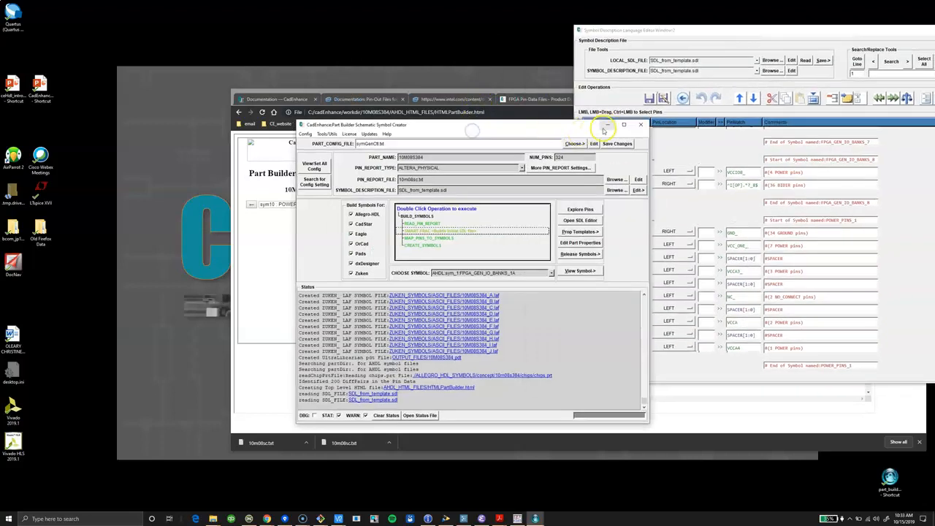
{"action": "left_click", "coordinate": [605, 126]}
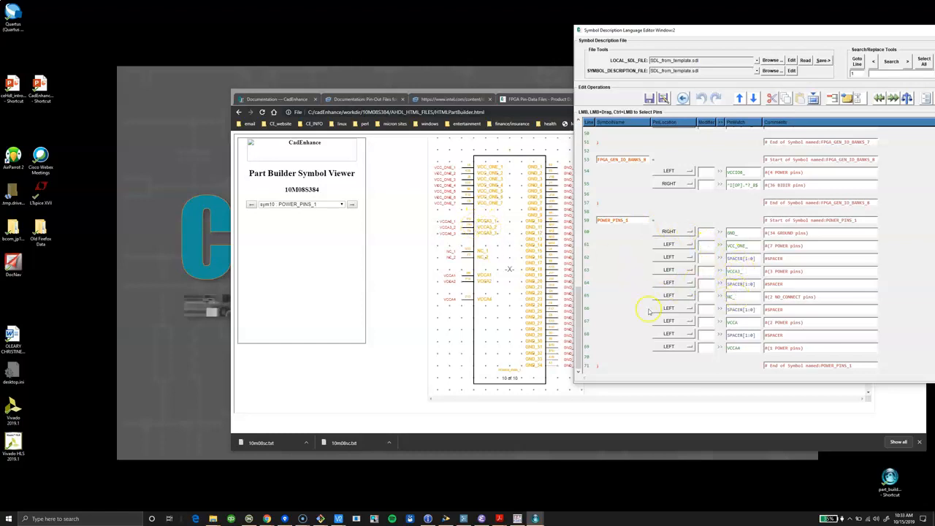
Move the NC_ line and its spacer to the end of POWER_PINS_1 after VCCA4, placing the spacer above NC_.
{"action": "left_click", "coordinate": [597, 297]}
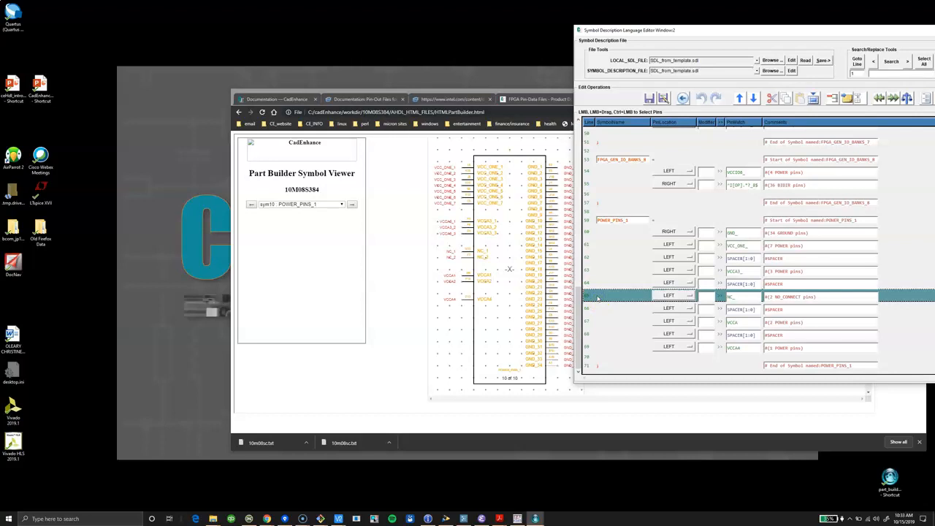
{"action": "left_click", "coordinate": [590, 311], "text": "ctrl"}
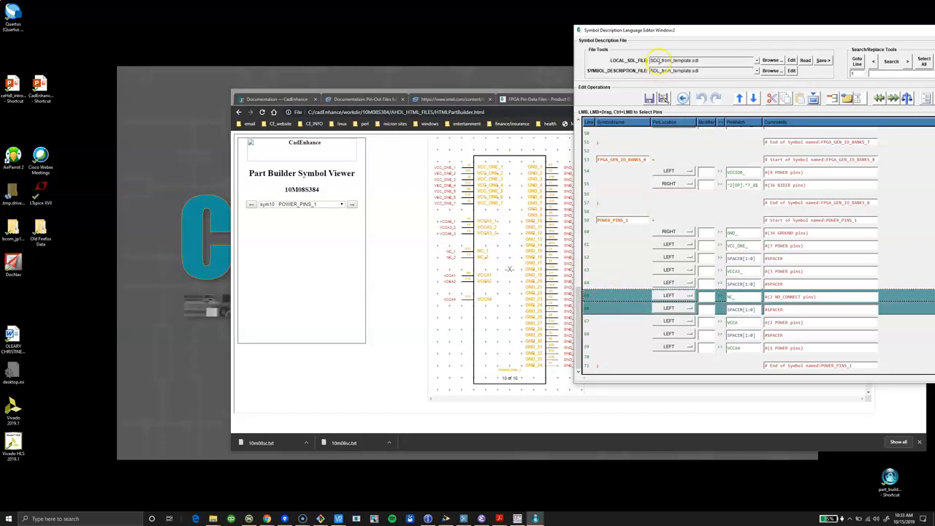
{"action": "left_click", "coordinate": [772, 98]}
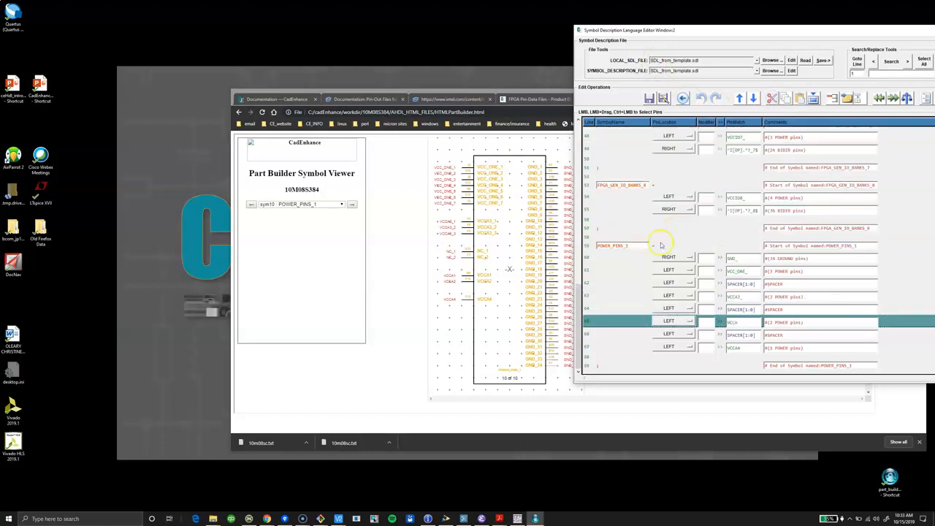
{"action": "left_click", "coordinate": [587, 358]}
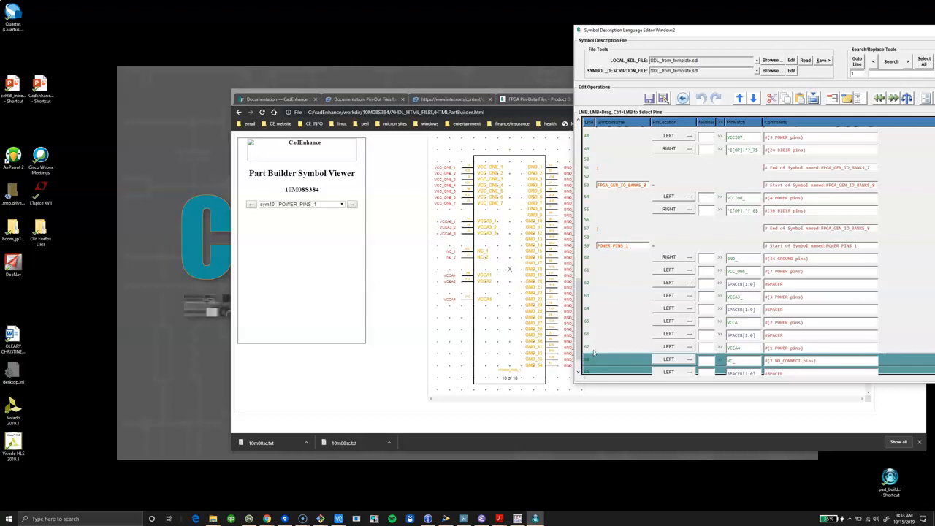
{"action": "key", "text": "ctrl+v"}
{"action": "left_click", "coordinate": [620, 349]}
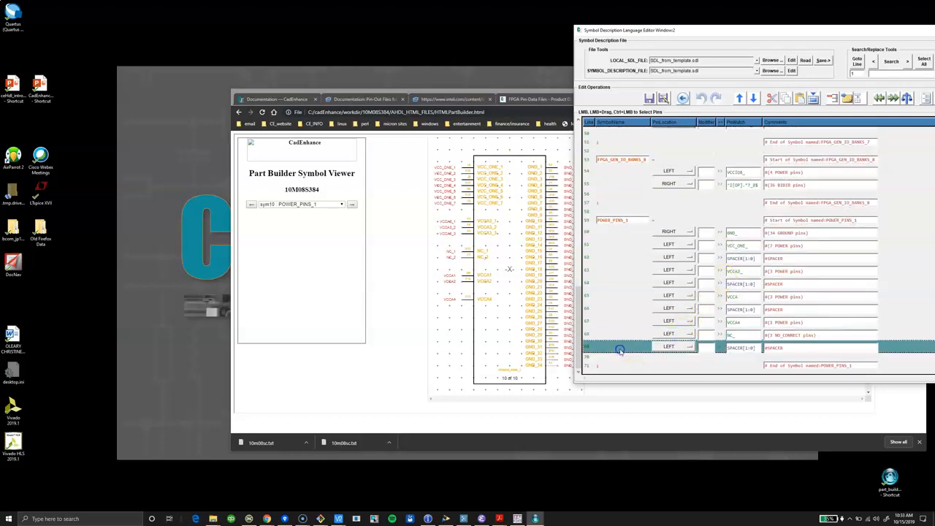
{"action": "left_click", "coordinate": [740, 98]}
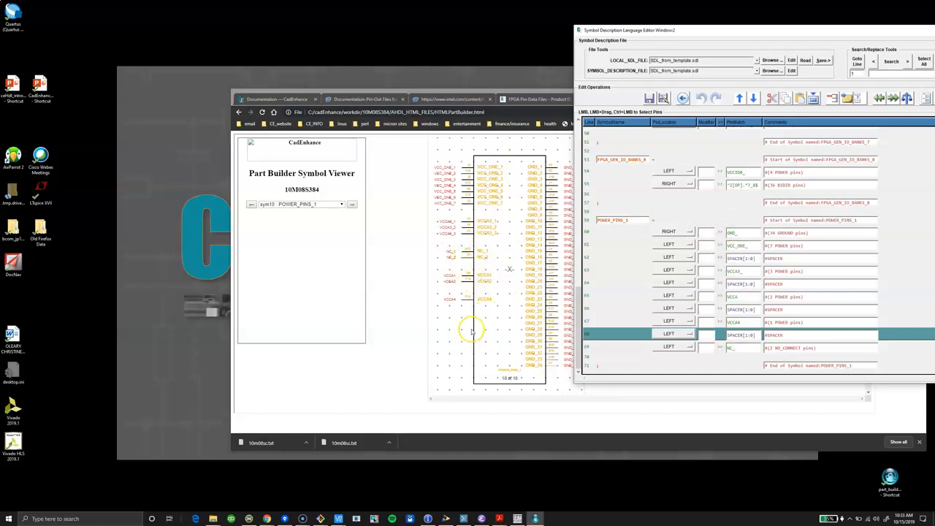
Save the edited symbol description under the new file name alt_symbols1.sdl.
{"action": "left_click_drag", "start_coordinate": [703, 38], "coordinate": [612, 70]}
{"action": "left_click", "coordinate": [557, 130]}
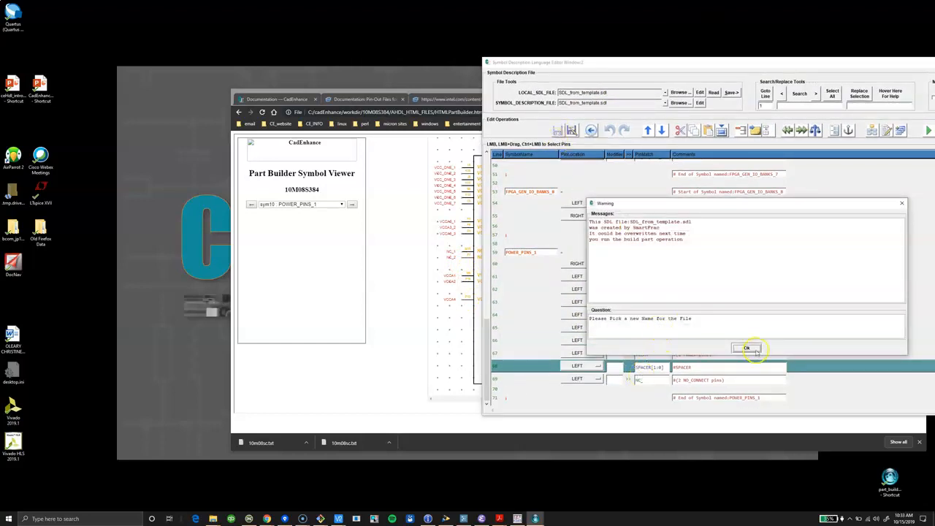
{"action": "left_click_drag", "start_coordinate": [631, 221], "coordinate": [681, 220]}
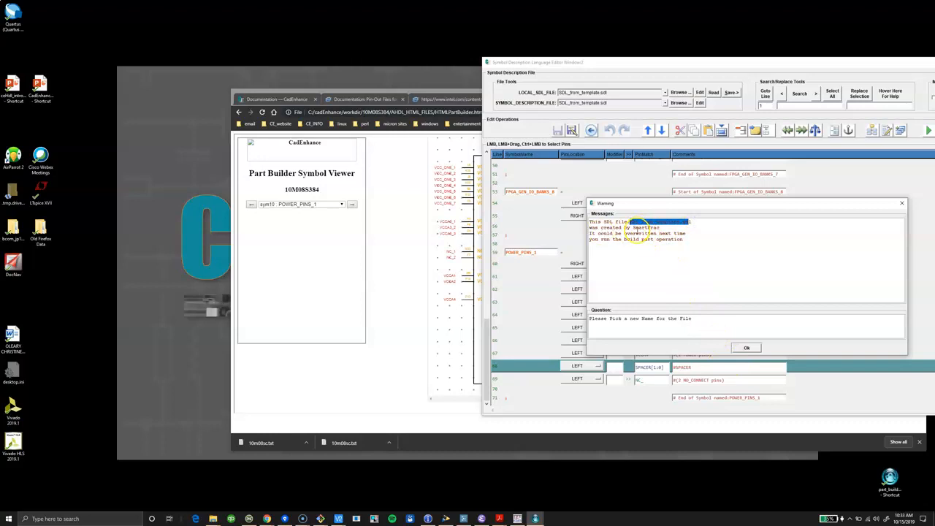
{"action": "left_click", "coordinate": [747, 349]}
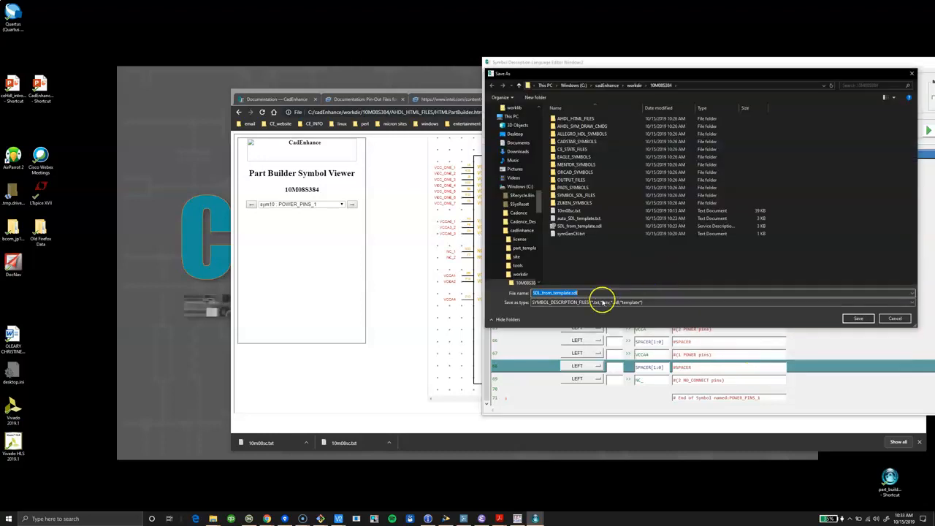
{"action": "key", "text": "BackSpace"}
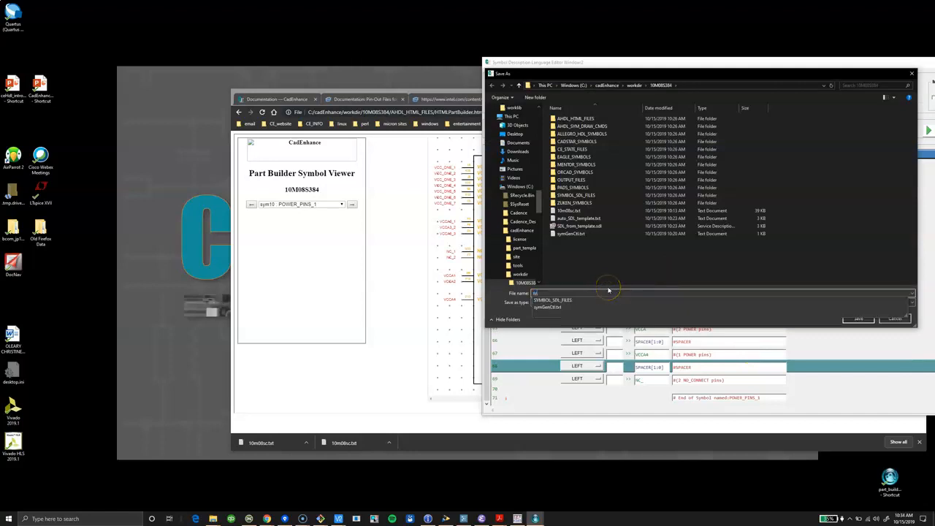
{"action": "type", "text": "alt_symbols1.s"}
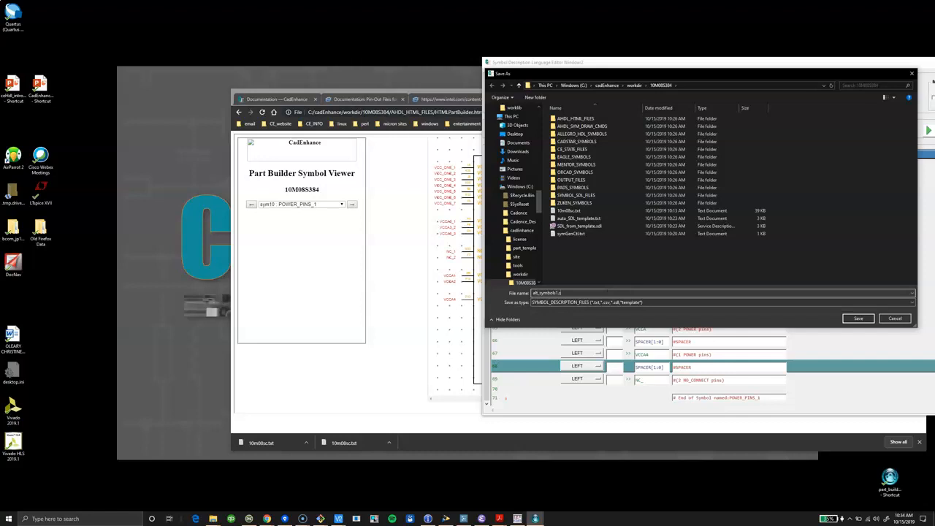
{"action": "type", "text": "dl"}
{"action": "key", "text": "Return"}
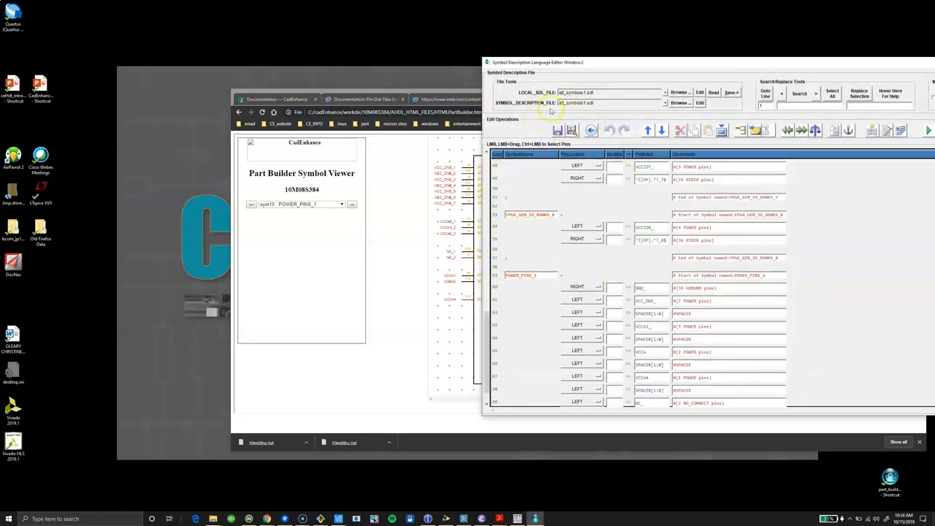
Rebuild the part's symbols from alt_symbols1.sdl and bring the Part Builder main window forward to check the build status.
{"action": "left_click_drag", "start_coordinate": [609, 63], "coordinate": [493, 83]}
{"action": "left_click", "coordinate": [813, 151]}
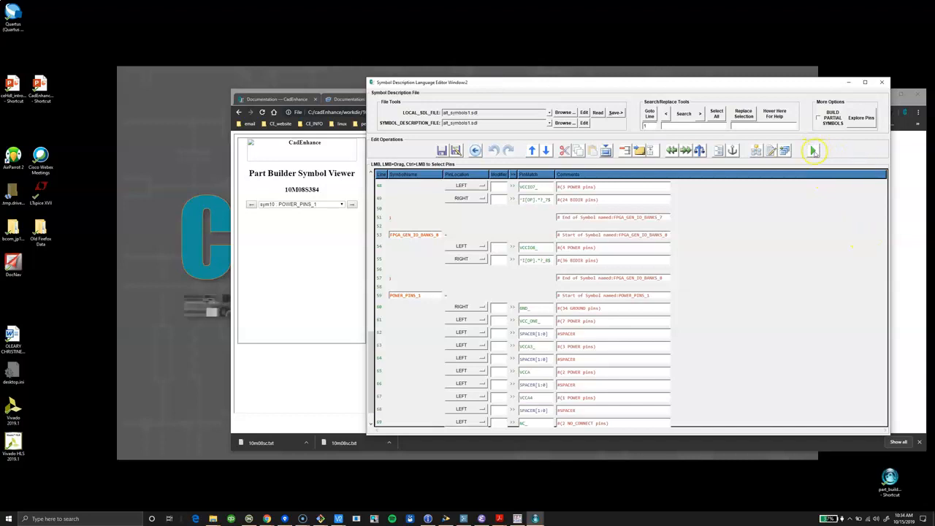
{"action": "left_click", "coordinate": [542, 521]}
{"action": "left_click", "coordinate": [619, 494]}
{"action": "left_click", "coordinate": [541, 520]}
{"action": "left_click", "coordinate": [551, 502]}
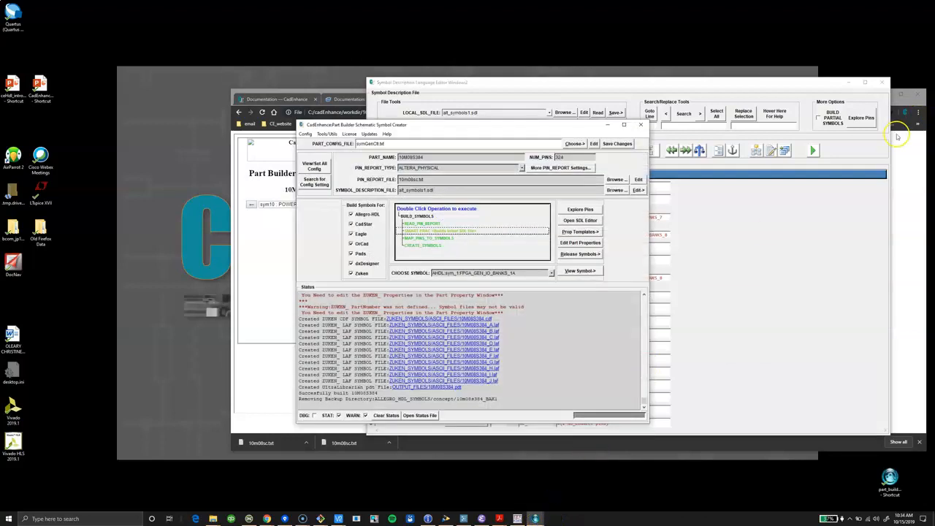
{"action": "left_click", "coordinate": [813, 151]}
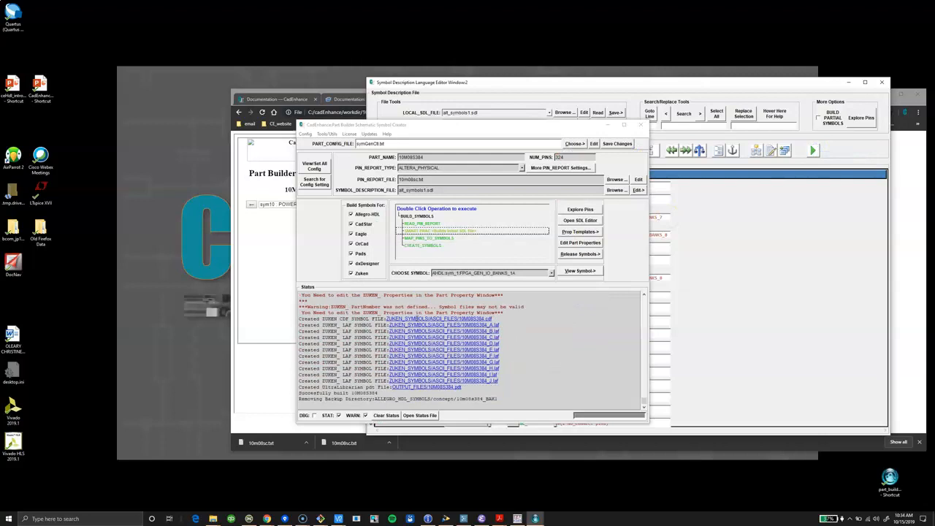
Open the rebuilt symbols in the HTML Symbol Viewer for AllegroHDL and look over the first I/O bank symbol.
{"action": "left_click", "coordinate": [581, 272]}
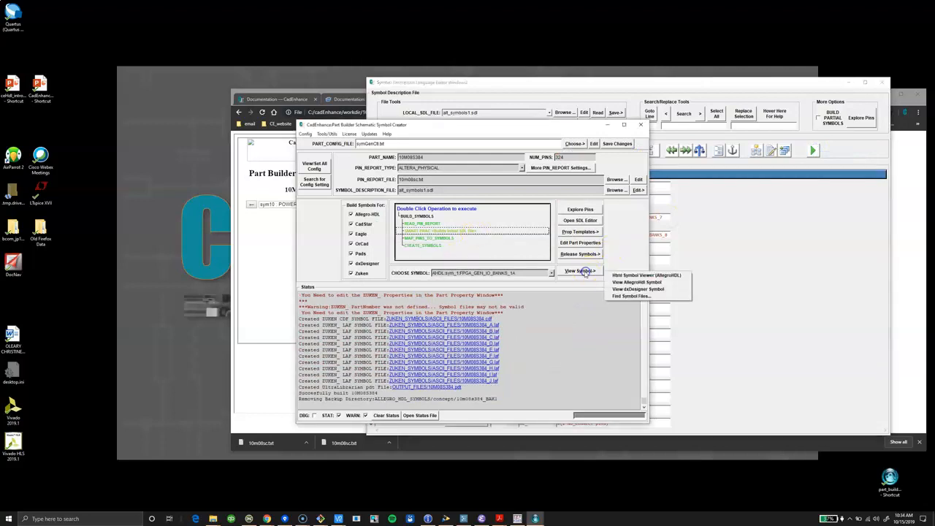
{"action": "left_click", "coordinate": [552, 274]}
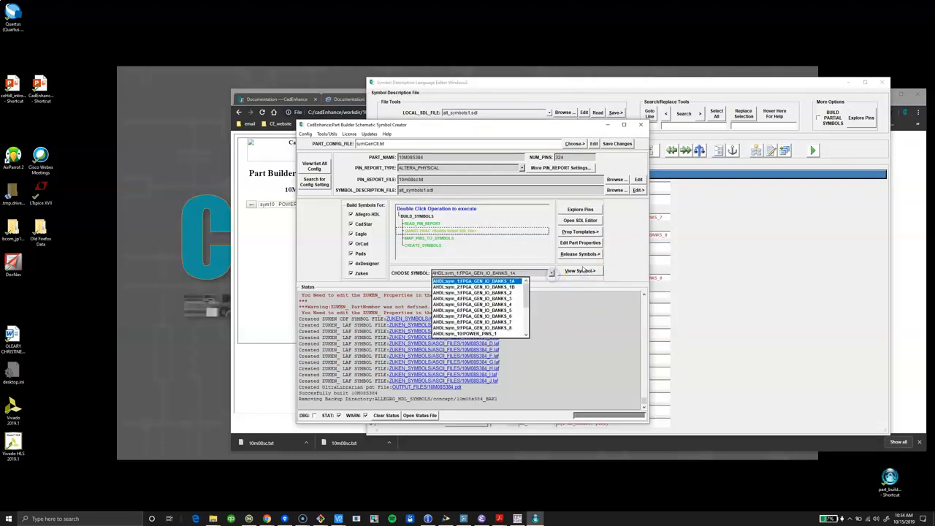
{"action": "left_click", "coordinate": [580, 271]}
{"action": "left_click", "coordinate": [636, 274]}
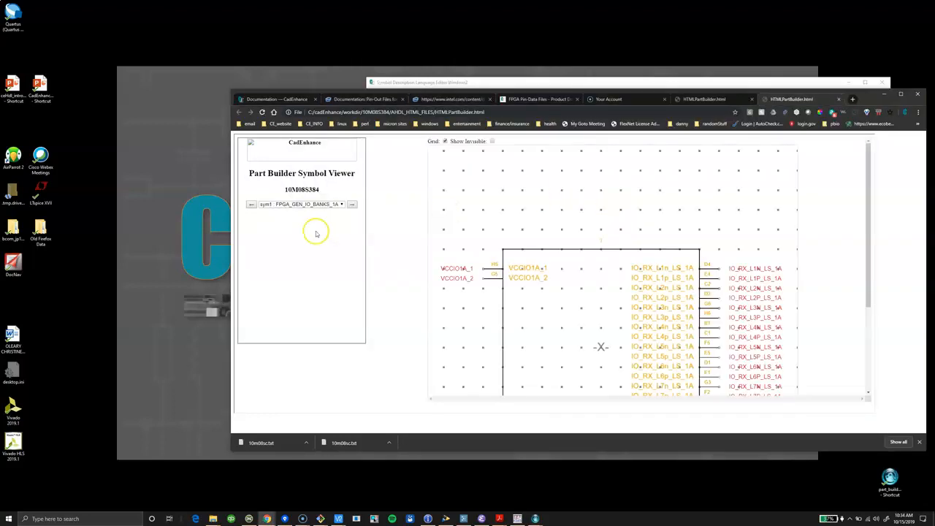
{"action": "scroll", "coordinate": [632, 227], "scroll_direction": "down", "scroll_amount": 1}
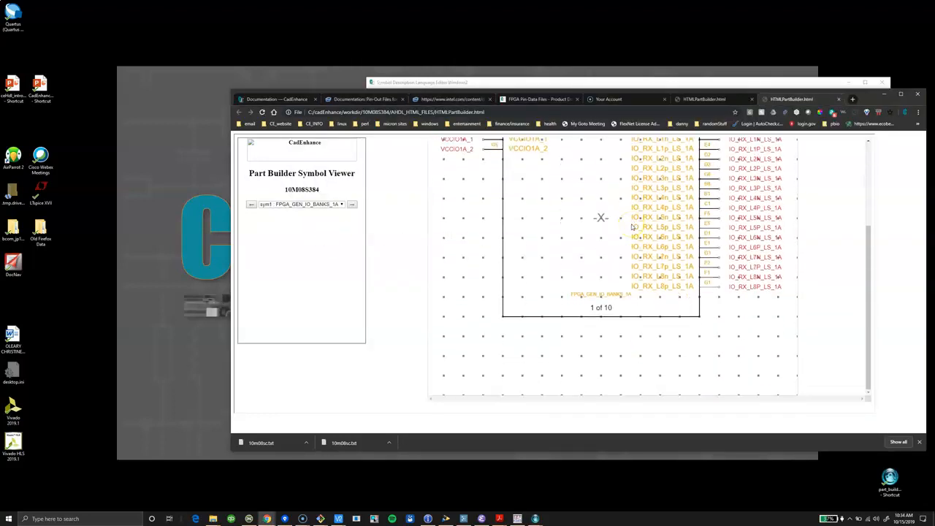
{"action": "scroll", "coordinate": [632, 227], "scroll_direction": "up", "scroll_amount": 3}
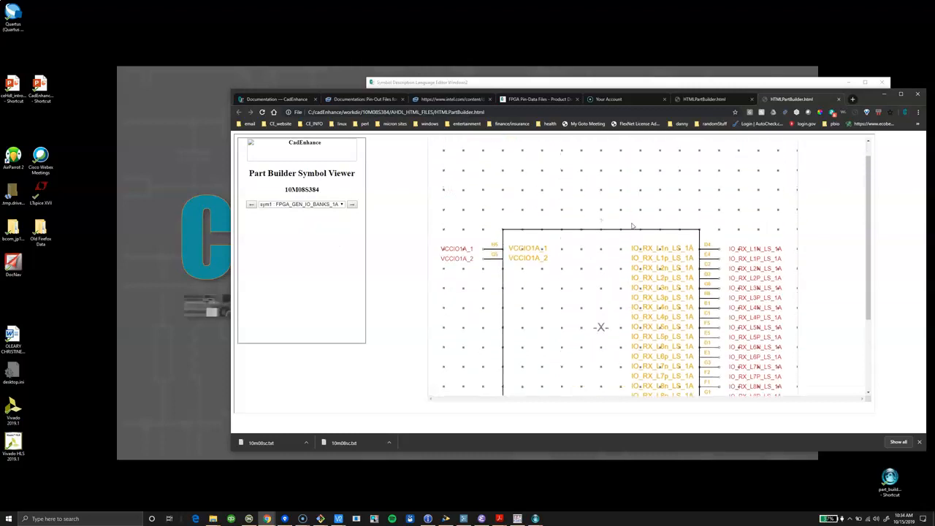
Display the rebuilt sym10 POWER_PINS_1 symbol and compare its NC pin placement with the earlier viewer page.
{"action": "left_click", "coordinate": [343, 205]}
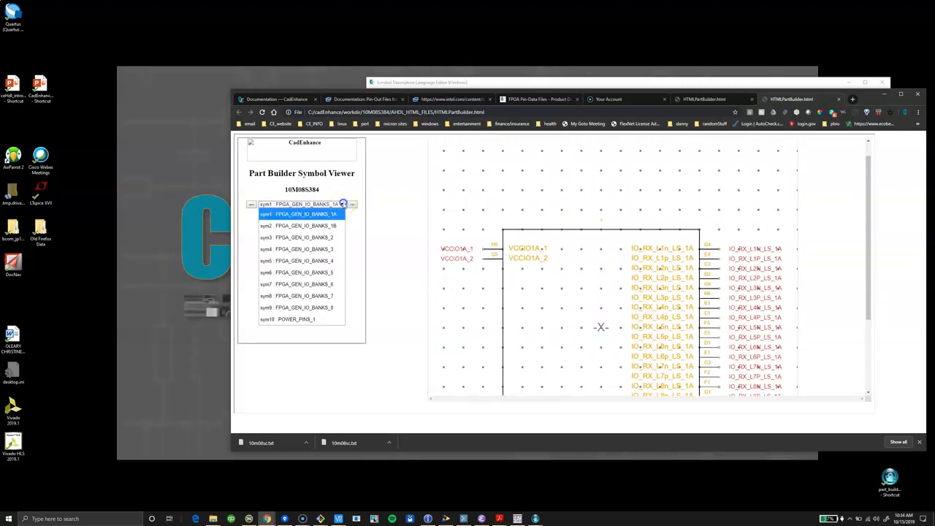
{"action": "left_click", "coordinate": [308, 320]}
{"action": "scroll", "coordinate": [607, 208], "scroll_direction": "down", "scroll_amount": 1}
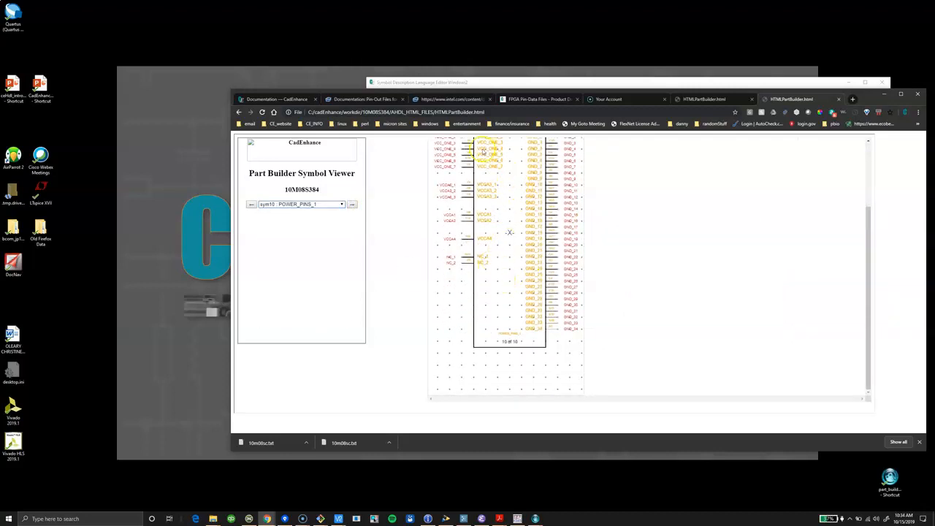
{"action": "scroll", "coordinate": [482, 212], "scroll_direction": "up", "scroll_amount": 2}
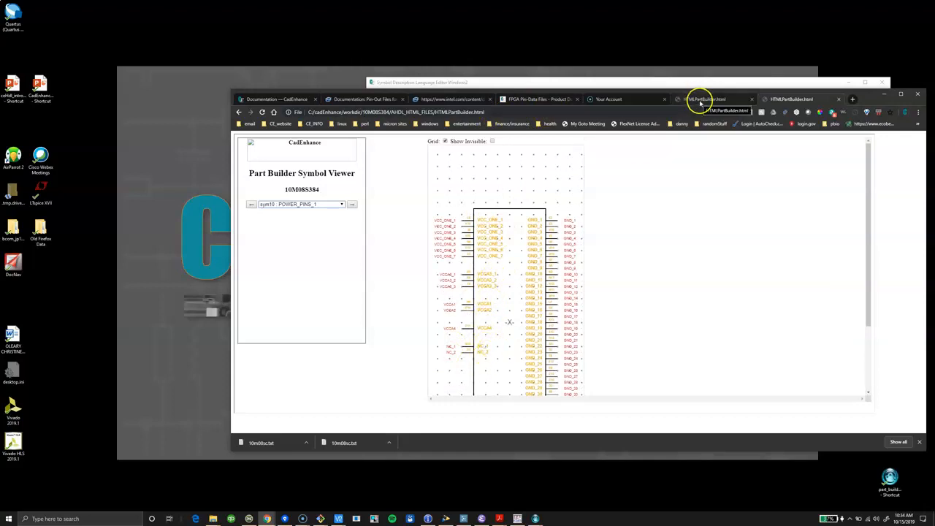
{"action": "scroll", "coordinate": [507, 258], "scroll_direction": "down", "scroll_amount": 2}
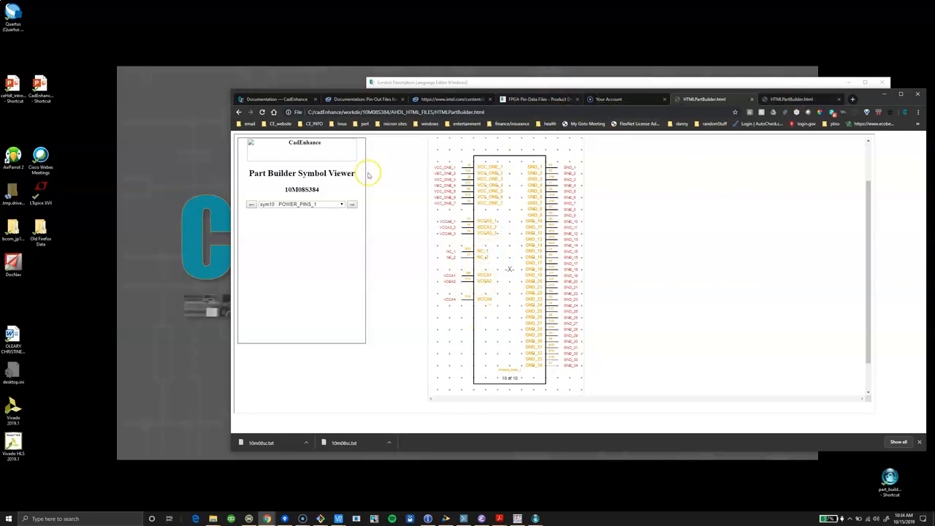
Browse the symbols on the earlier viewer page, then examine the pins of sym1 FPGA_GEN_IO_BANKS_1A.
{"action": "left_click", "coordinate": [251, 205]}
{"action": "left_click", "coordinate": [250, 205]}
{"action": "left_click", "coordinate": [250, 206]}
{"action": "left_click", "coordinate": [250, 207]}
{"action": "left_click", "coordinate": [249, 207]}
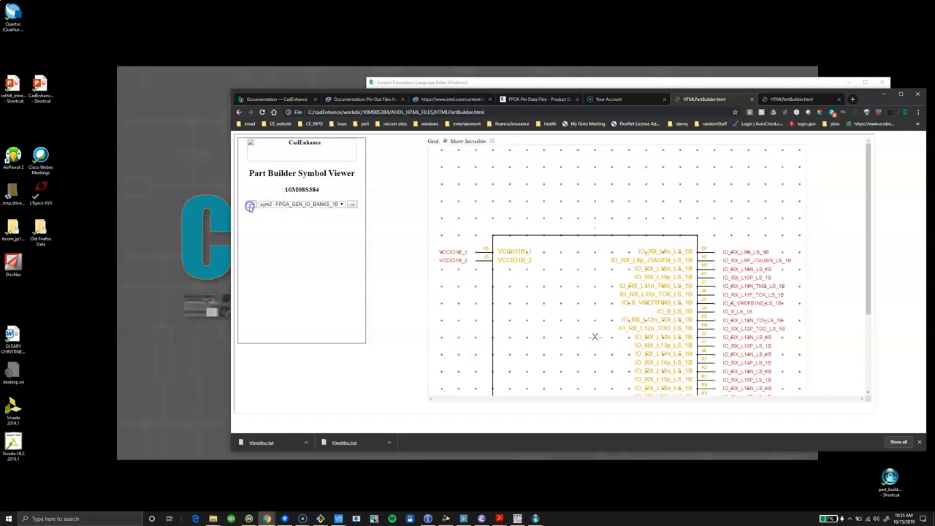
{"action": "left_click", "coordinate": [250, 207]}
{"action": "left_click", "coordinate": [250, 207]}
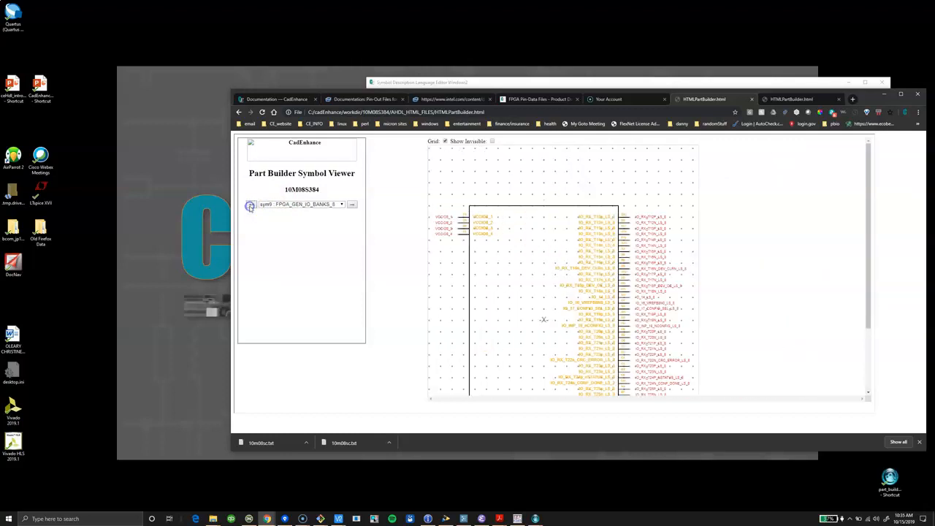
{"action": "left_click", "coordinate": [250, 206]}
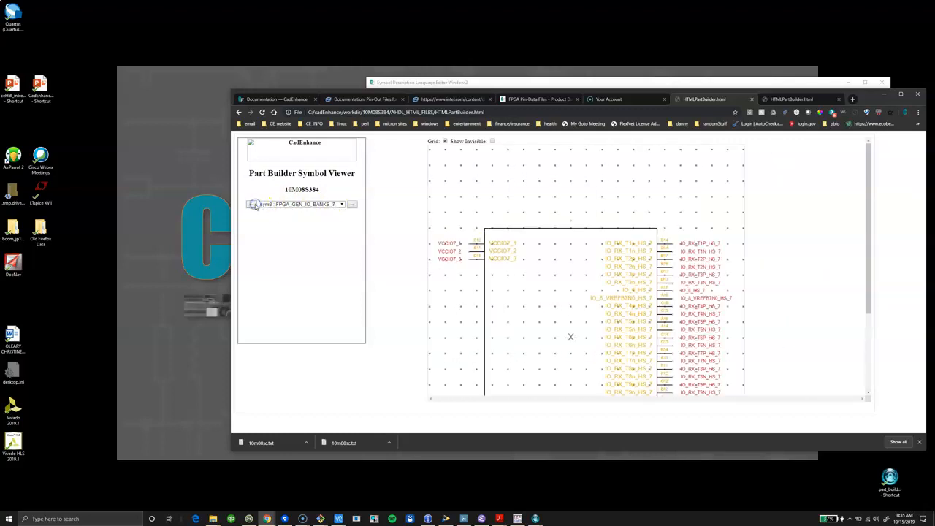
{"action": "left_click", "coordinate": [343, 205]}
{"action": "left_click", "coordinate": [325, 214]}
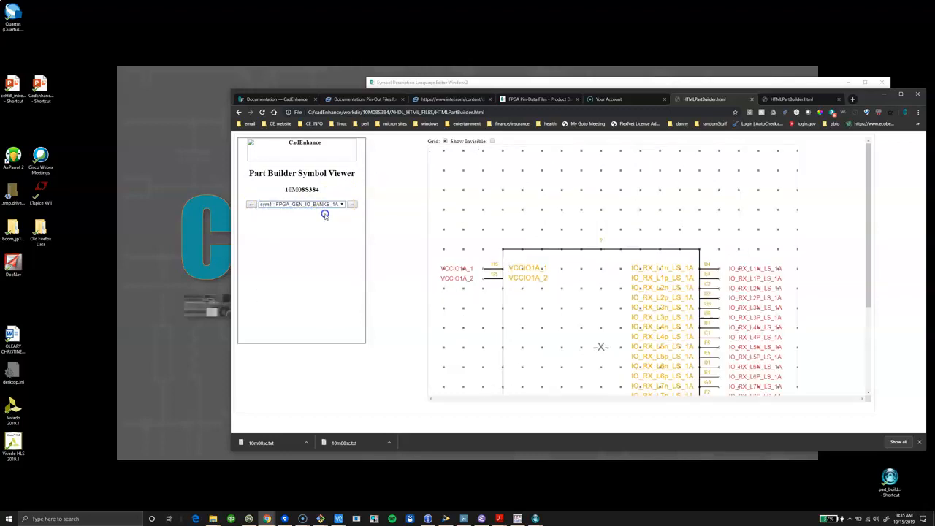
{"action": "scroll", "coordinate": [594, 217], "scroll_direction": "down", "scroll_amount": 3}
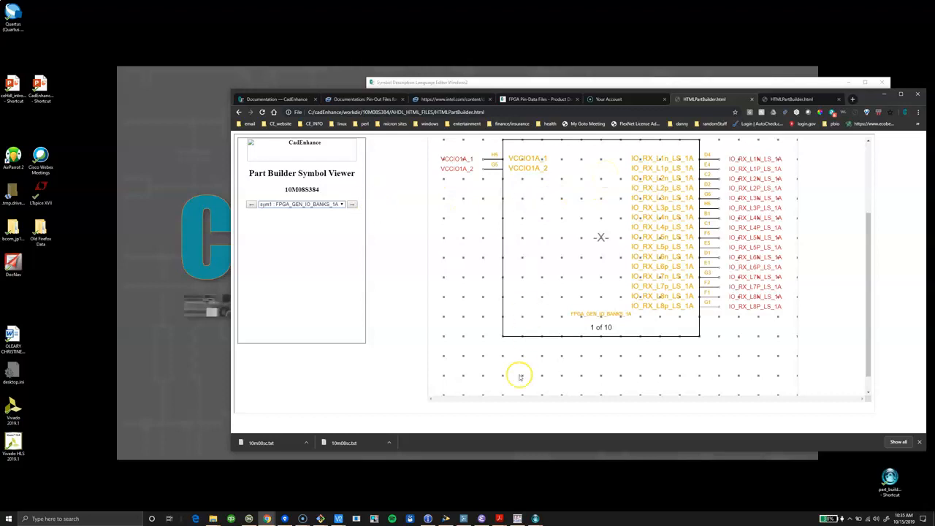
In the SDL editor, place the bank 1A I/O pins on the LEFT and cut the lines separating the FPGA_GEN_IO_BANKS_1A and FPGA_GEN_IO_BANKS_1B symbols.
{"action": "left_click", "coordinate": [539, 519]}
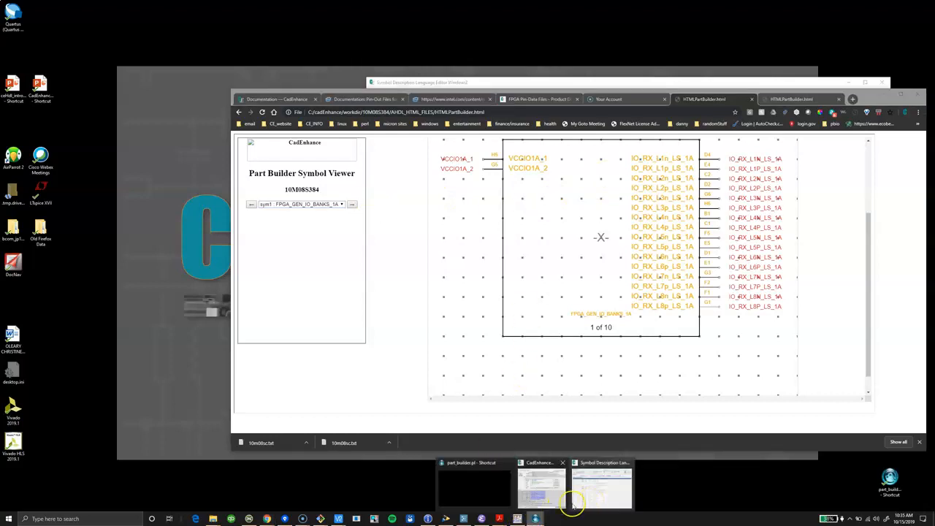
{"action": "left_click", "coordinate": [616, 502]}
{"action": "key", "text": "Return"}
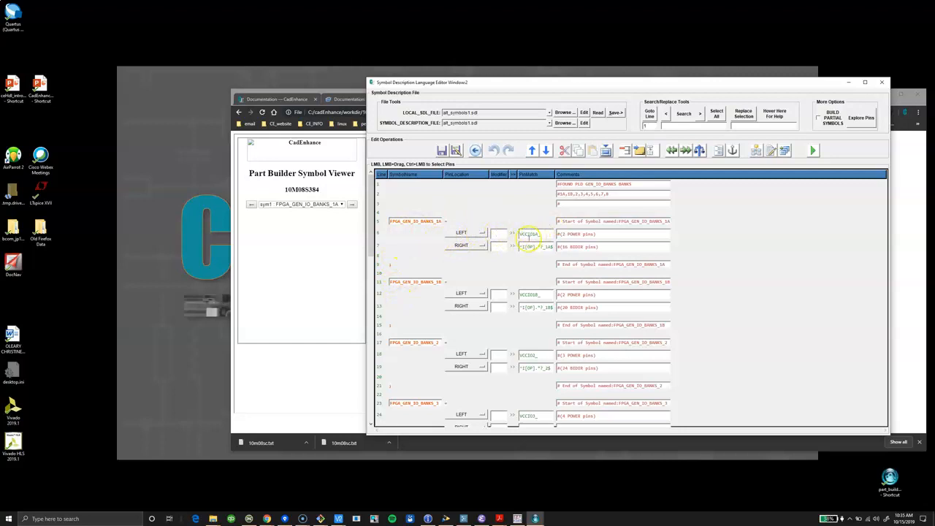
{"action": "left_click_drag", "start_coordinate": [382, 268], "coordinate": [382, 280]}
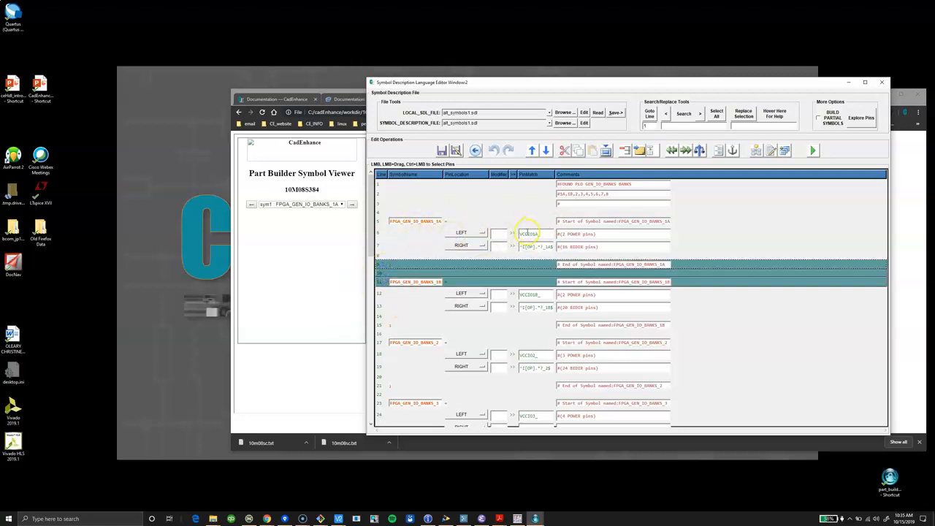
{"action": "left_click", "coordinate": [482, 246]}
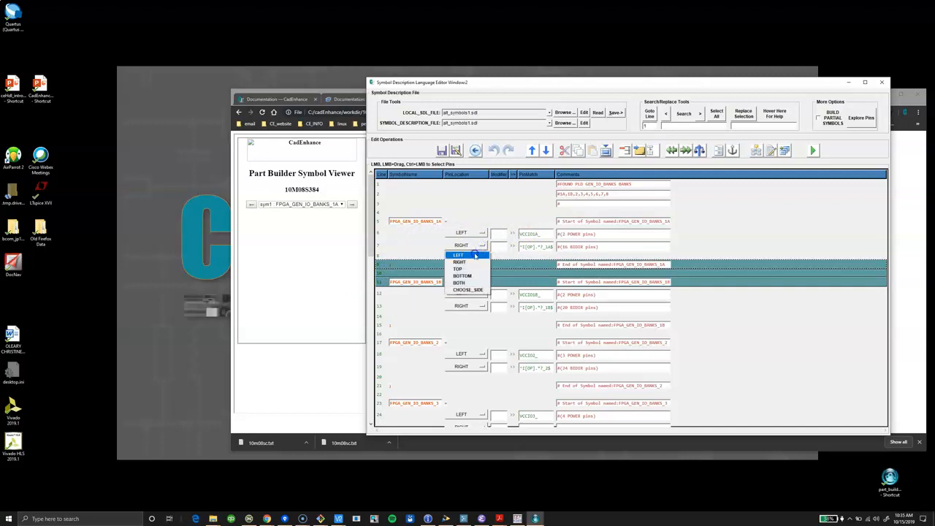
{"action": "left_click", "coordinate": [460, 253]}
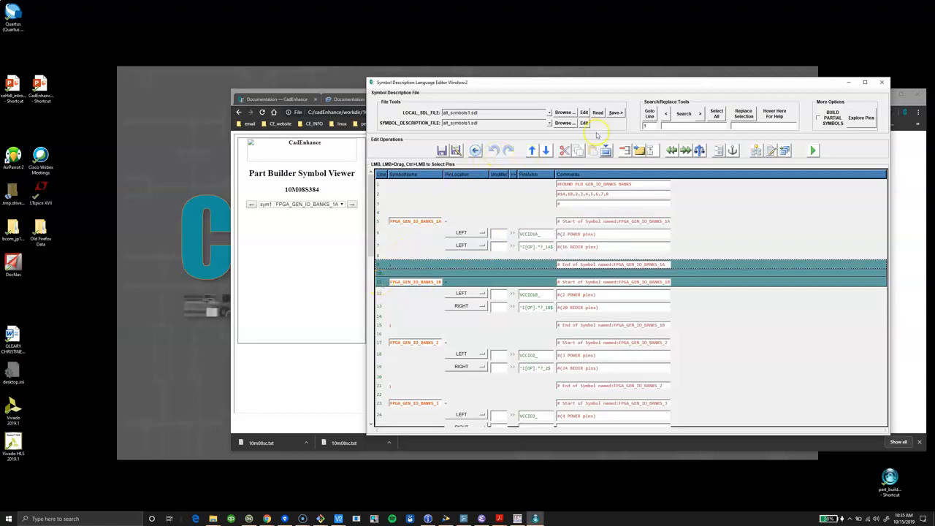
{"action": "left_click", "coordinate": [562, 151]}
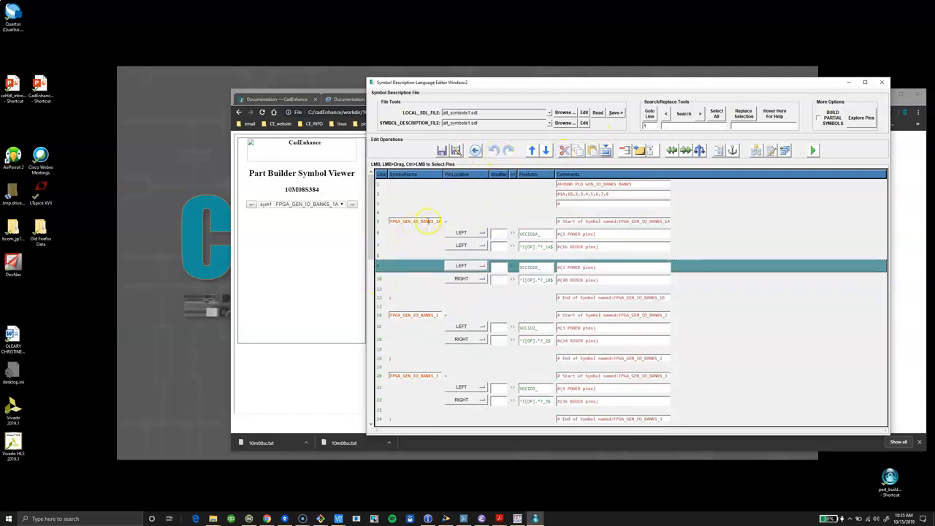
Rename the merged bank 1A symbol to FPGA_GEN_IO_BANKS_1A_1B.
{"action": "left_click", "coordinate": [442, 221]}
{"action": "type", "text": "_1B"}
{"action": "key", "text": "BackSpace"}
{"action": "key", "text": "BackSpace"}
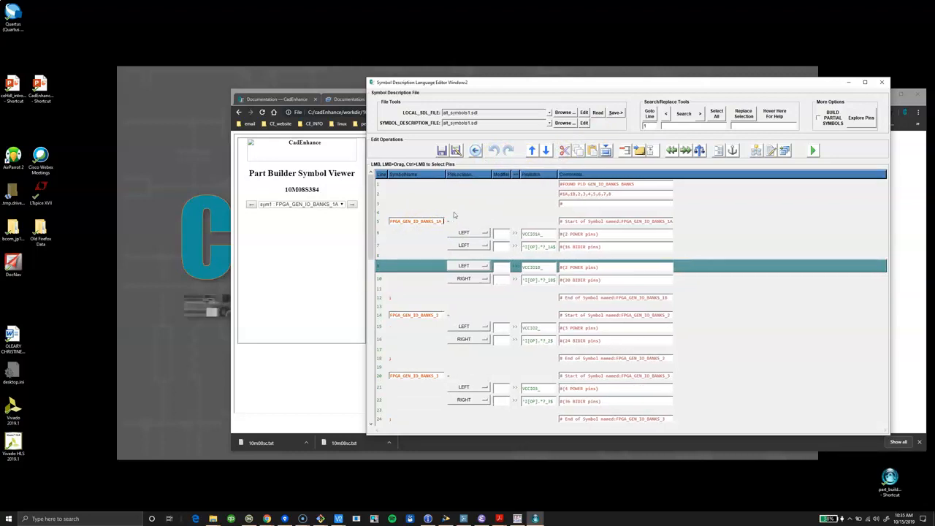
{"action": "type", "text": "1B"}
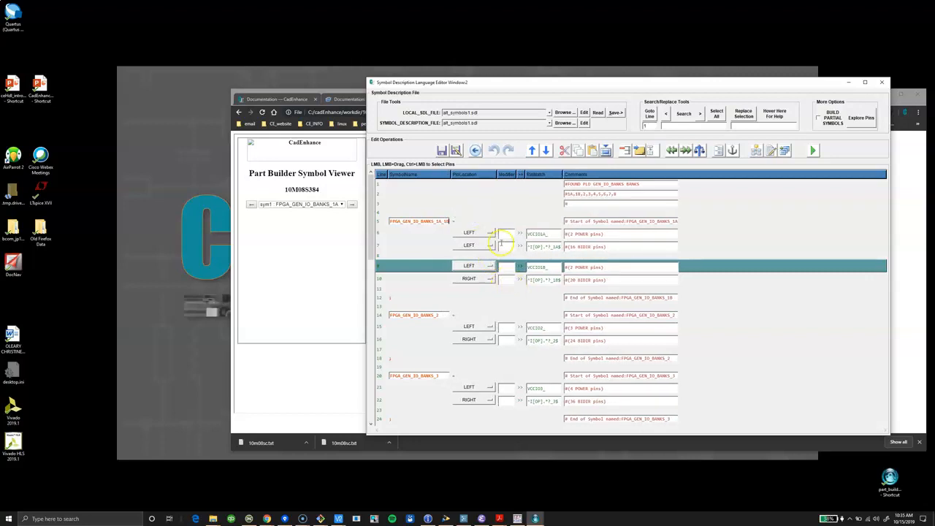
Set the VCCIO1B_ power pins to RIGHT and move their line up directly below VCCIO1A_.
{"action": "left_click", "coordinate": [491, 267]}
{"action": "left_click", "coordinate": [479, 281]}
{"action": "left_click", "coordinate": [380, 266]}
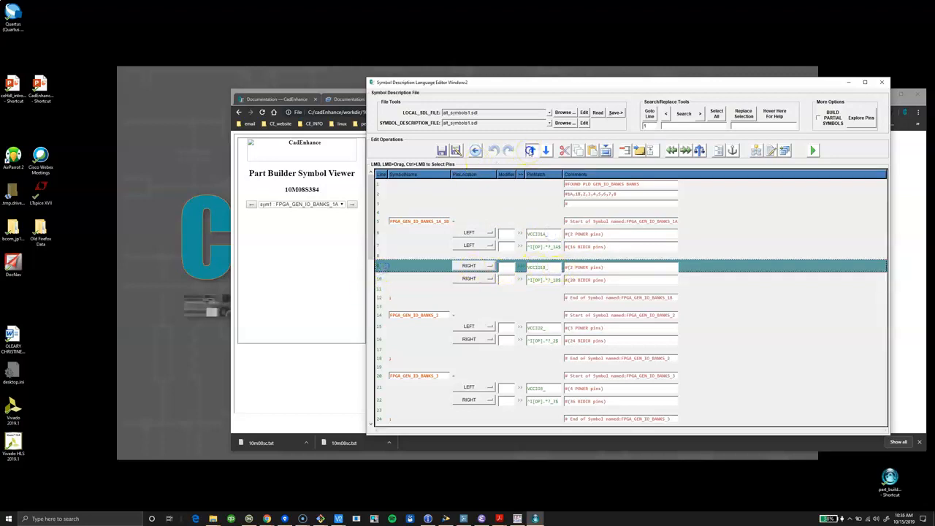
{"action": "left_click", "coordinate": [531, 150]}
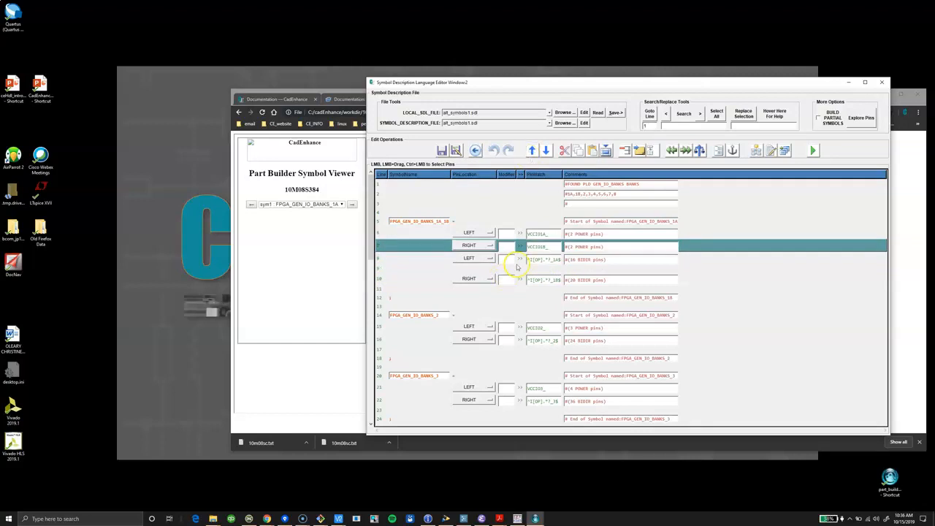
Insert a !BALANCE_SYM_SIDES line between the VCCIO1B_ power pins and the bank 1A I/O pins, with its modifier set to 2.
{"action": "left_click", "coordinate": [700, 150]}
{"action": "left_click", "coordinate": [511, 245]}
{"action": "left_click", "coordinate": [387, 245]}
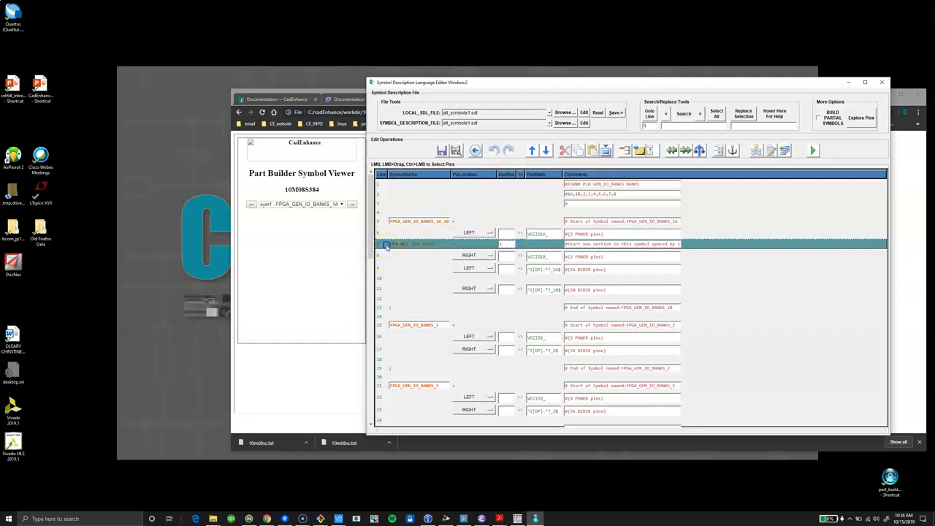
{"action": "left_click", "coordinate": [546, 151]}
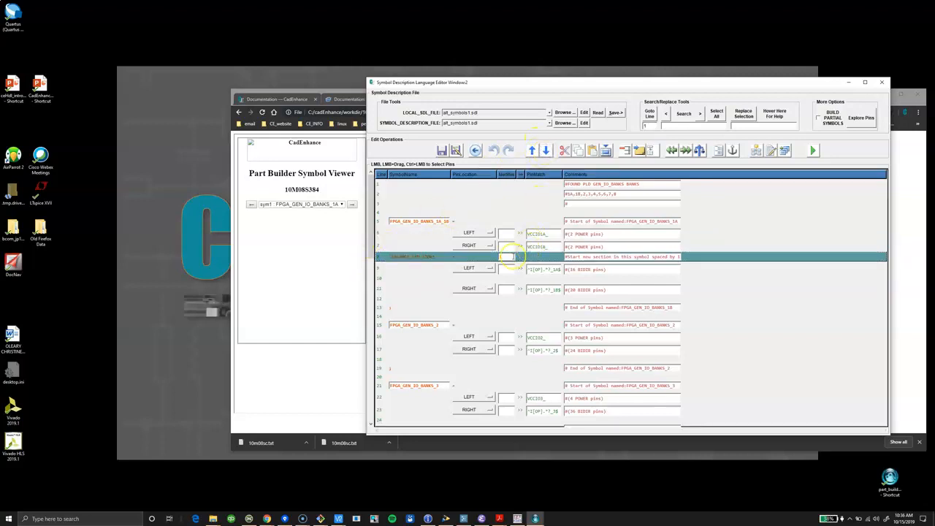
{"action": "left_click", "coordinate": [506, 254]}
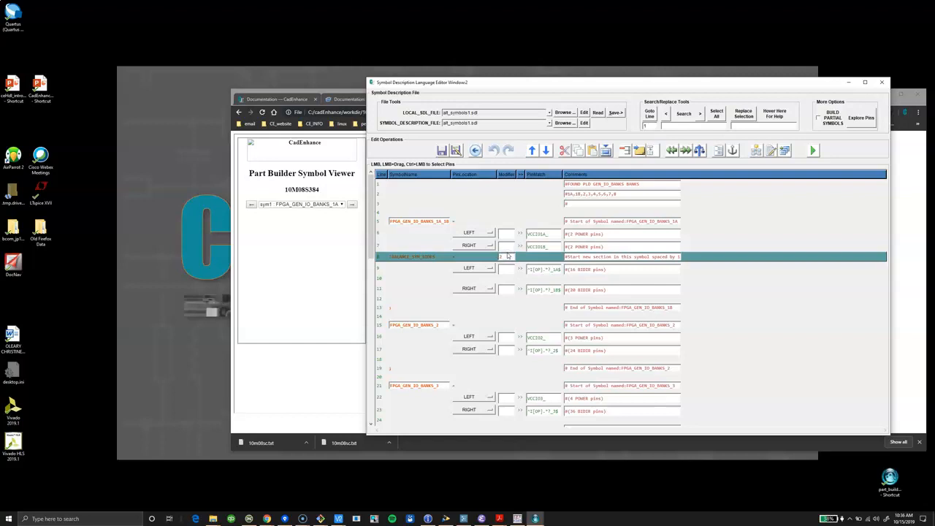
{"action": "left_click", "coordinate": [397, 285]}
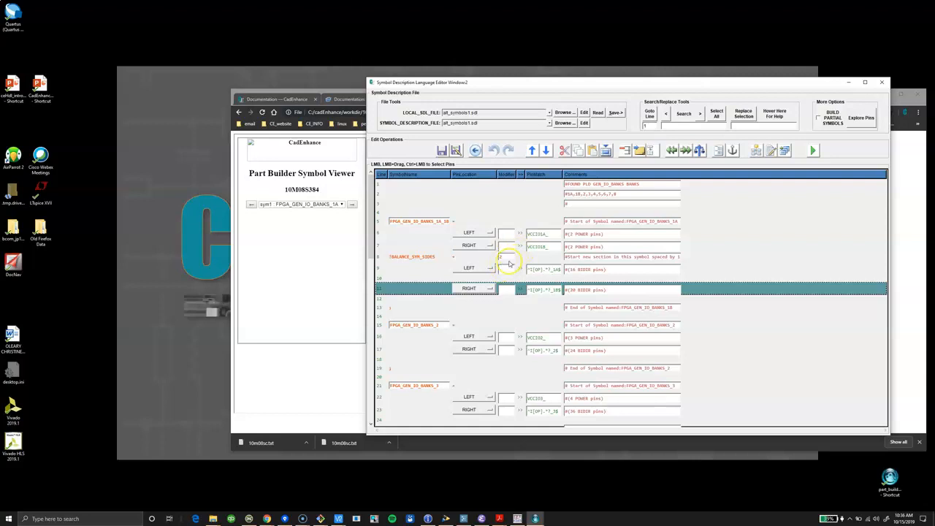
{"action": "scroll", "coordinate": [519, 271], "scroll_direction": "down", "scroll_amount": 1}
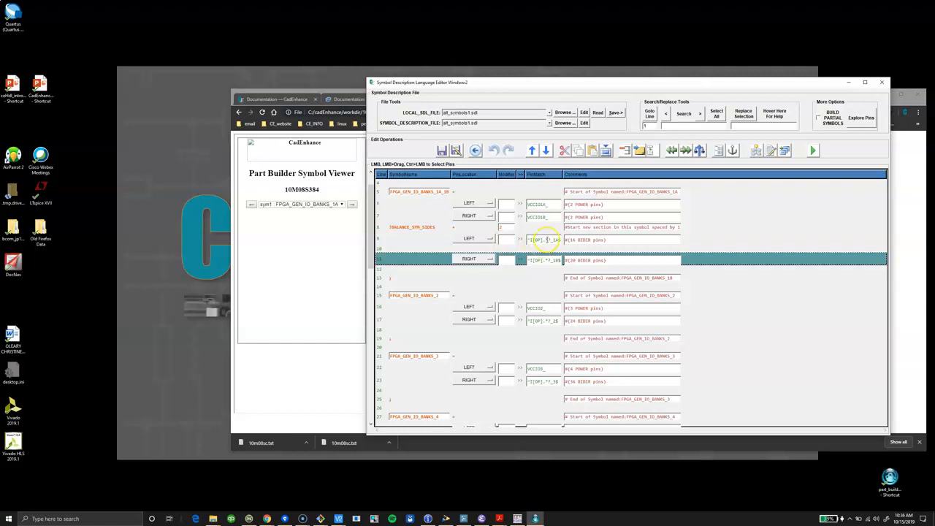
{"action": "left_click", "coordinate": [554, 261]}
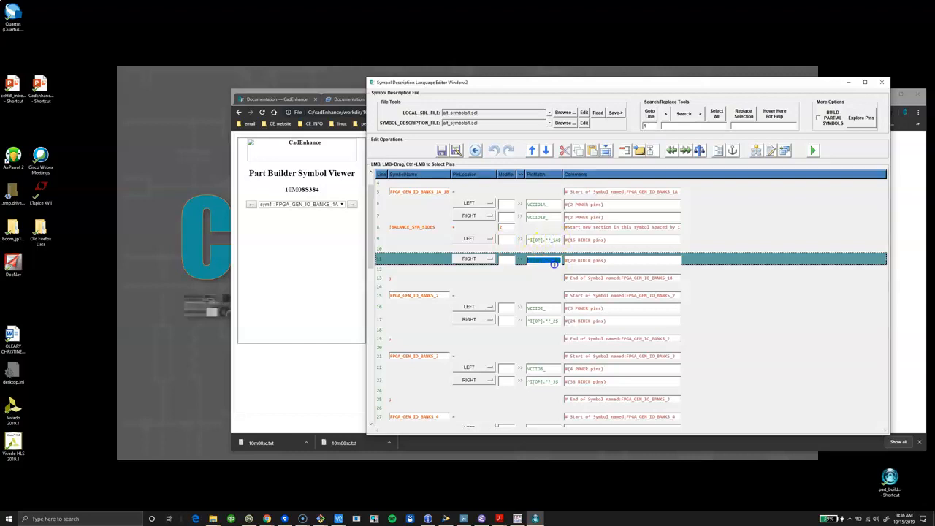
{"action": "left_click", "coordinate": [503, 271]}
Cut the lines separating the bank 2 and bank 3 symbols and rename the merged symbol to FPGA_GEN_IO_BANKS_2_3.
{"action": "scroll", "coordinate": [501, 275], "scroll_direction": "down", "scroll_amount": 2}
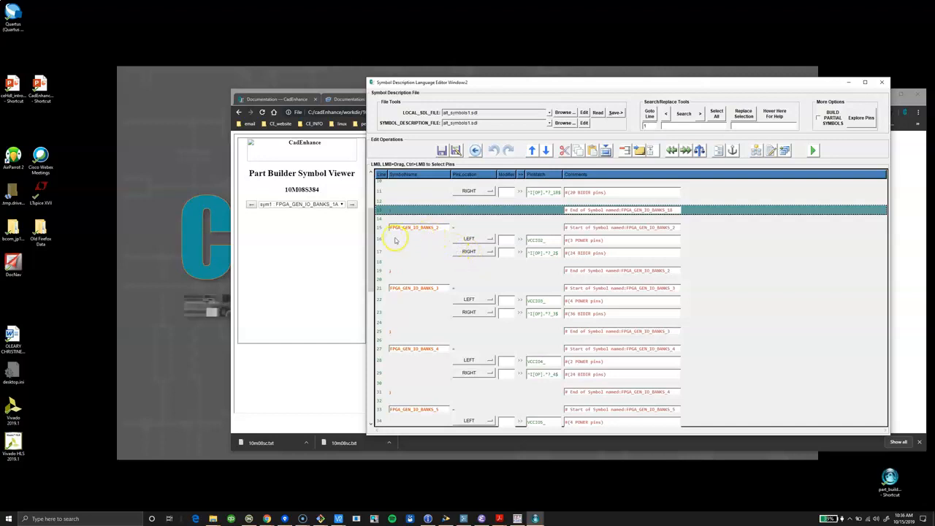
{"action": "left_click_drag", "start_coordinate": [383, 263], "coordinate": [380, 287]}
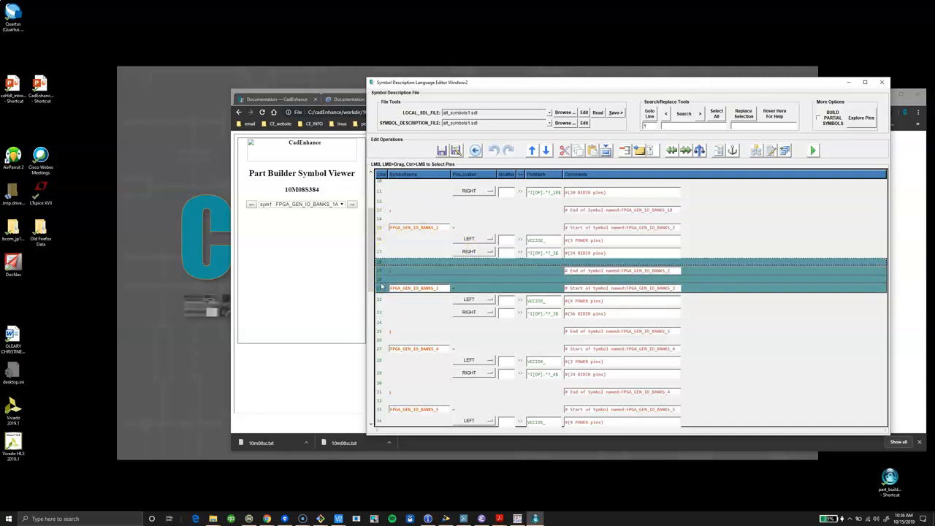
{"action": "left_click_drag", "start_coordinate": [388, 280], "coordinate": [429, 264]}
{"action": "left_click", "coordinate": [567, 150]}
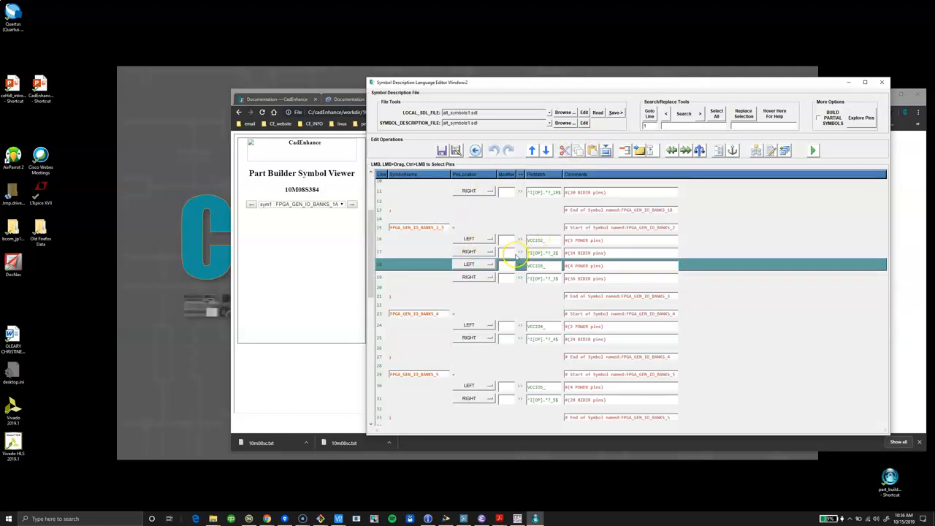
Move the VCCIO3_ power pins up directly below VCCIO2_ and set them to RIGHT.
{"action": "left_click", "coordinate": [408, 264]}
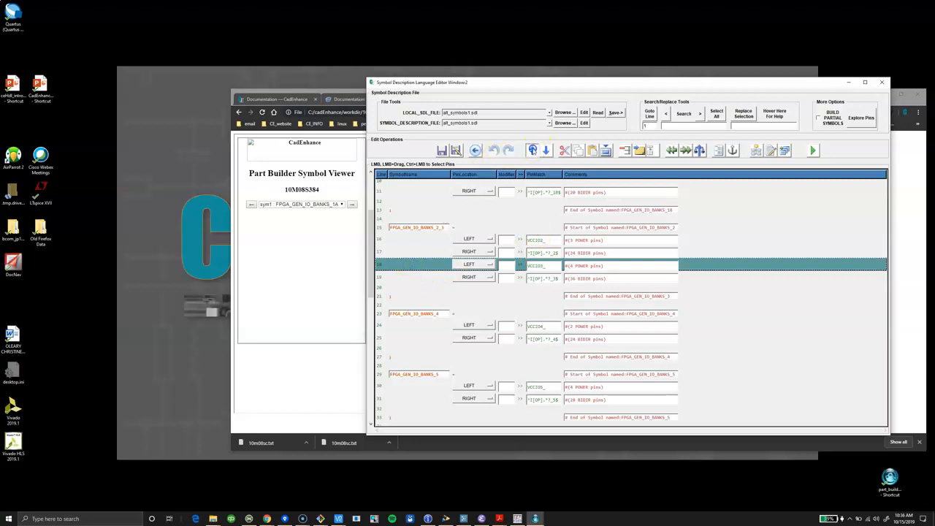
{"action": "left_click", "coordinate": [532, 150]}
{"action": "left_click", "coordinate": [479, 251]}
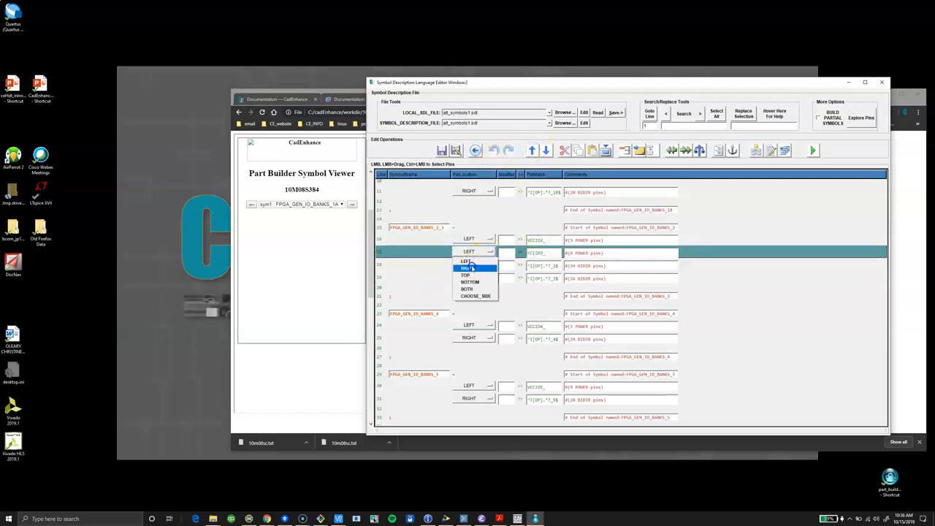
{"action": "left_click", "coordinate": [472, 269]}
Insert a !BALANCE_SYM_SIDES line above the bank 2 I/O pins and set those pins to LEFT.
{"action": "left_click", "coordinate": [409, 268]}
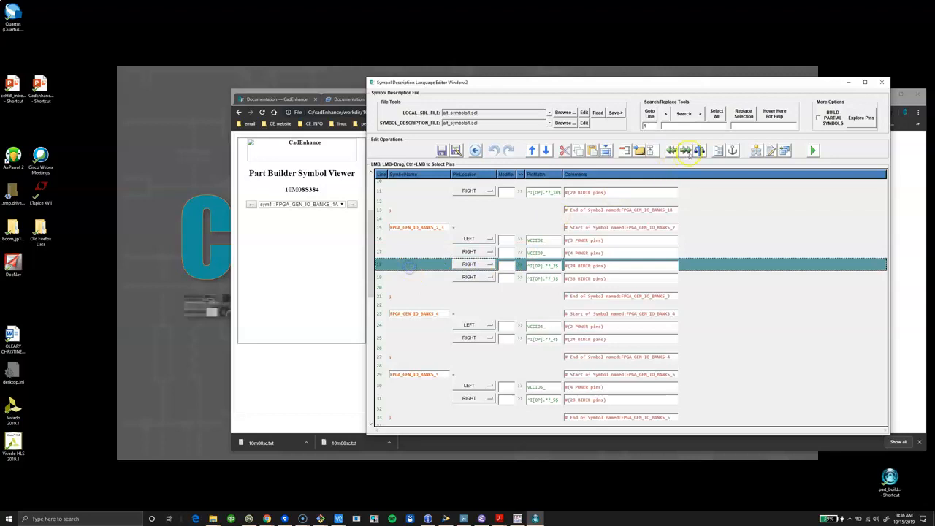
{"action": "left_click", "coordinate": [702, 151]}
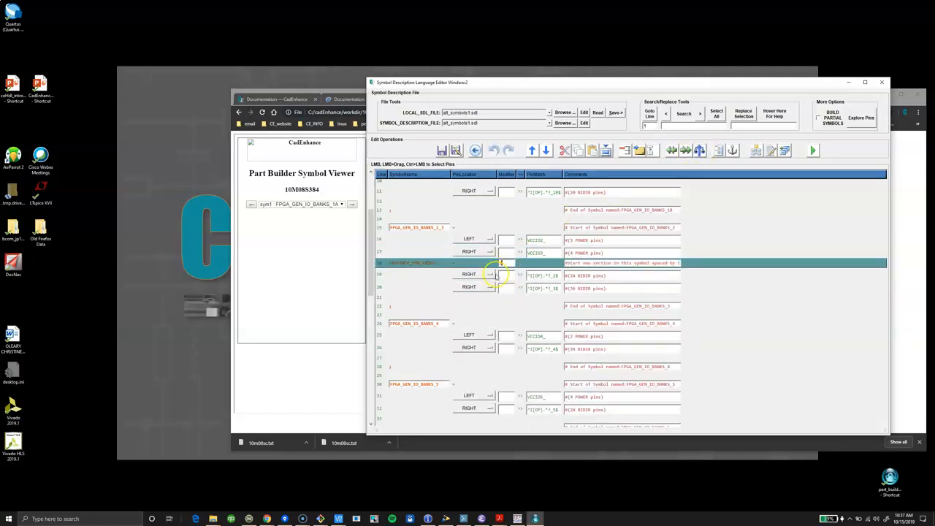
{"action": "left_click", "coordinate": [491, 275]}
{"action": "left_click", "coordinate": [478, 285]}
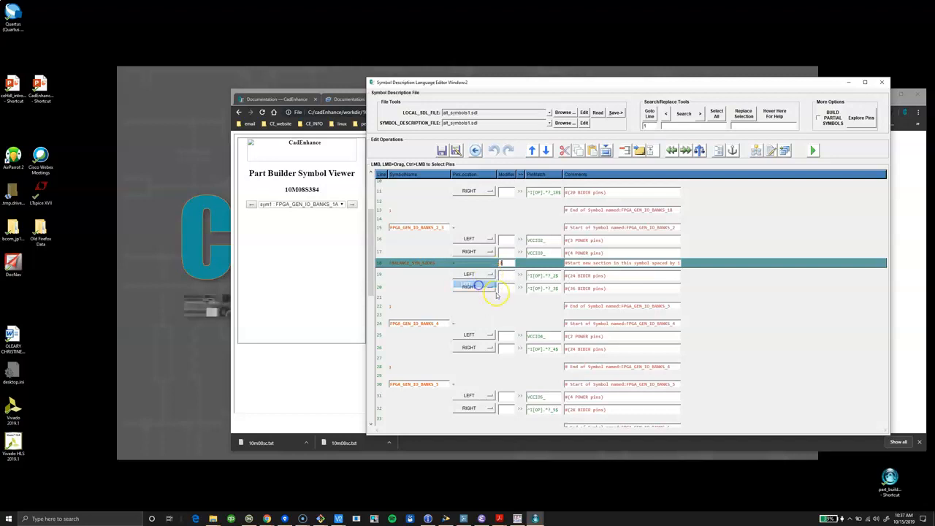
{"action": "left_click", "coordinate": [458, 317]}
Cut the lines separating the bank 4 and bank 5 symbols and rename the merged symbol to FPGA_GEN_IO_BANKS_4_5.
{"action": "scroll", "coordinate": [440, 305], "scroll_direction": "down", "scroll_amount": 3}
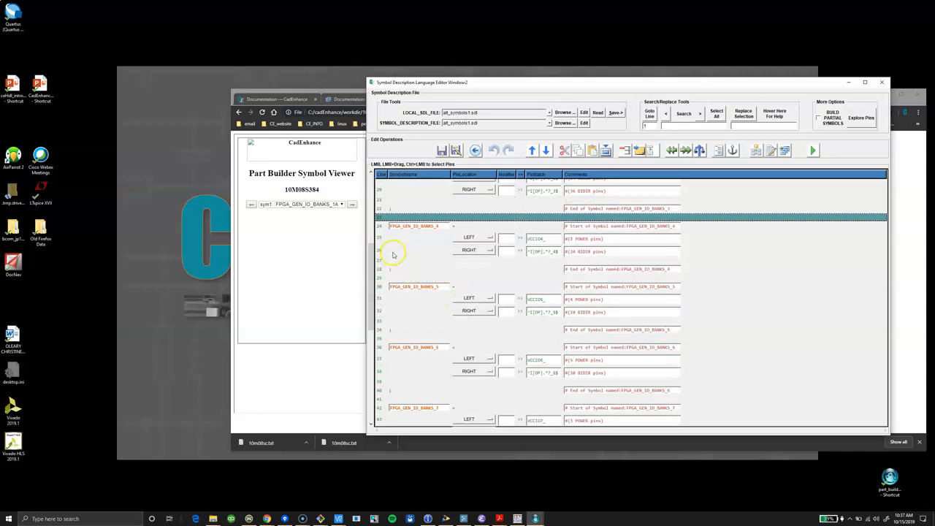
{"action": "mouse_move", "coordinate": [380, 276]}
{"action": "left_mouse_down"}
{"action": "mouse_move", "coordinate": [379, 298]}
{"action": "mouse_move", "coordinate": [379, 288]}
{"action": "left_mouse_up"}
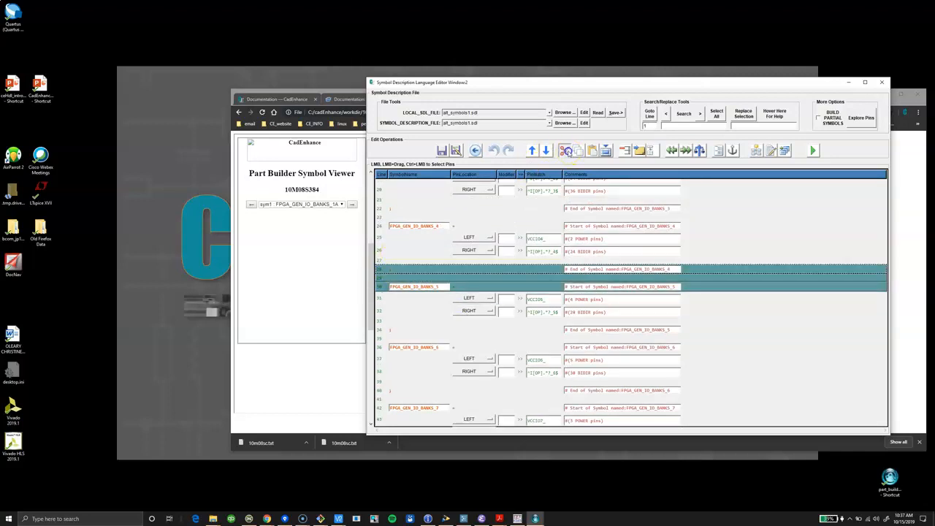
{"action": "left_click", "coordinate": [564, 150]}
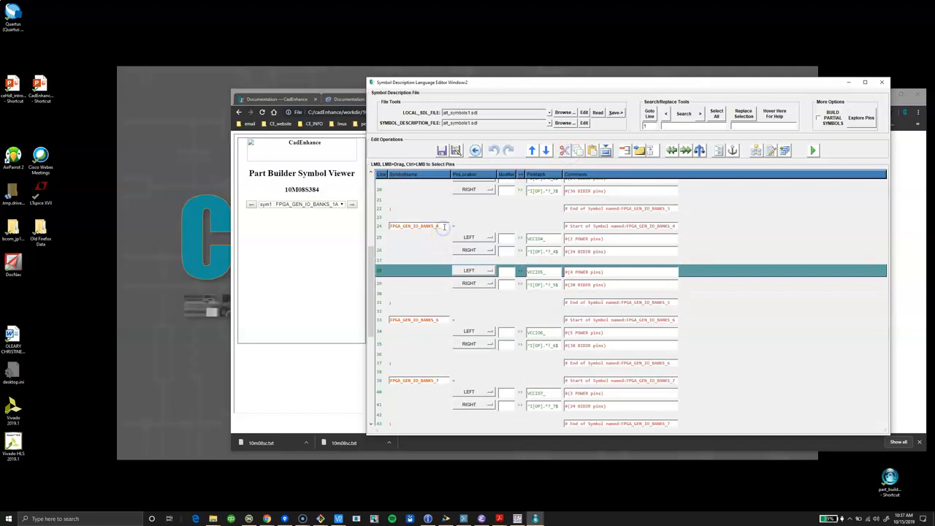
{"action": "left_click", "coordinate": [405, 243]}
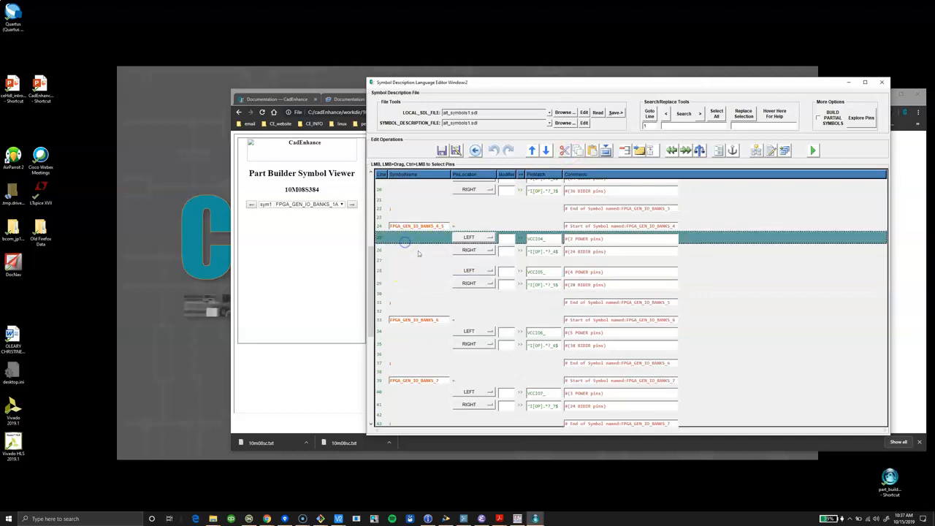
Move the VCCIO5_ power pins up directly below VCCIO4_ and insert a !BALANCE_SYM_SIDES line after them.
{"action": "left_click", "coordinate": [408, 274]}
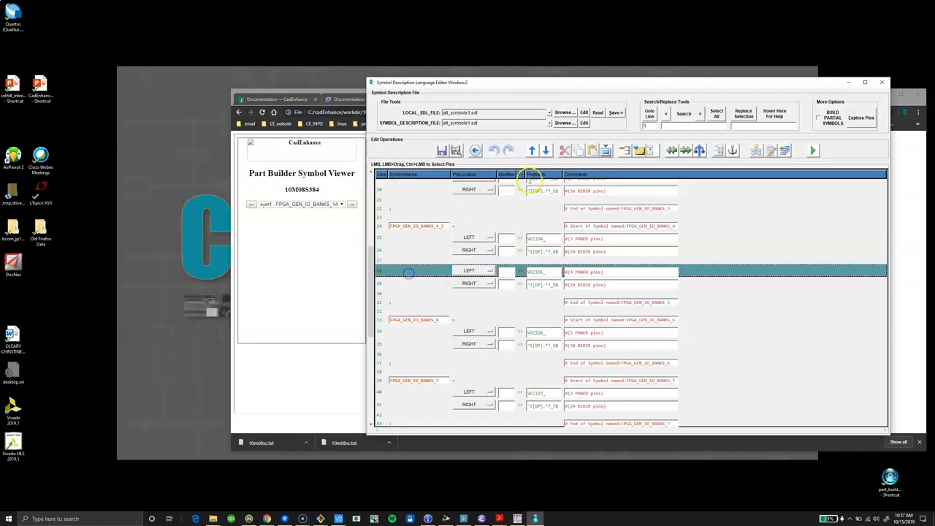
{"action": "left_click", "coordinate": [532, 149]}
{"action": "left_click", "coordinate": [533, 150]}
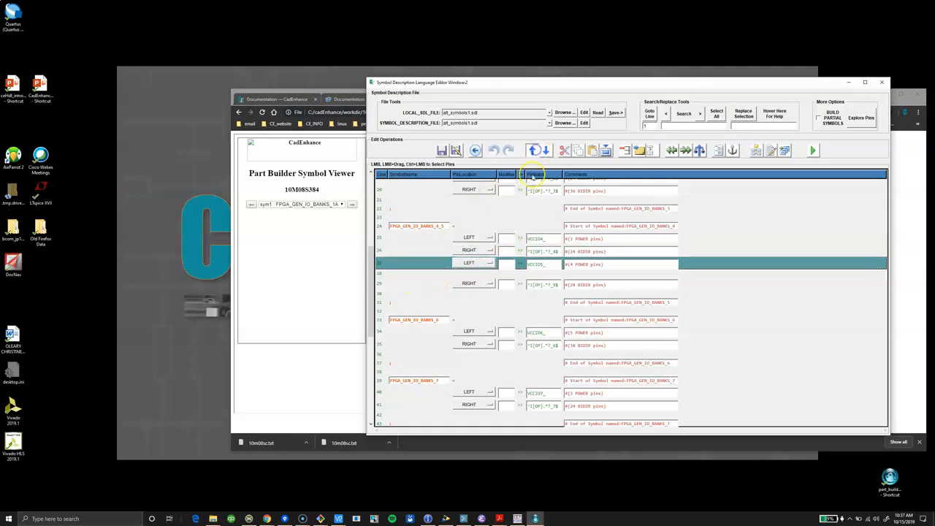
{"action": "left_click", "coordinate": [544, 251]}
{"action": "left_click", "coordinate": [422, 268]}
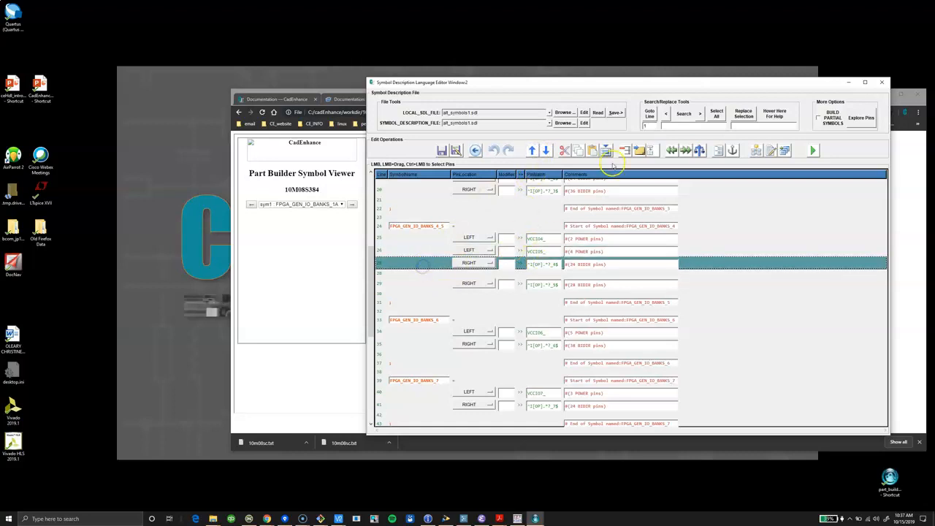
{"action": "left_click", "coordinate": [699, 150]}
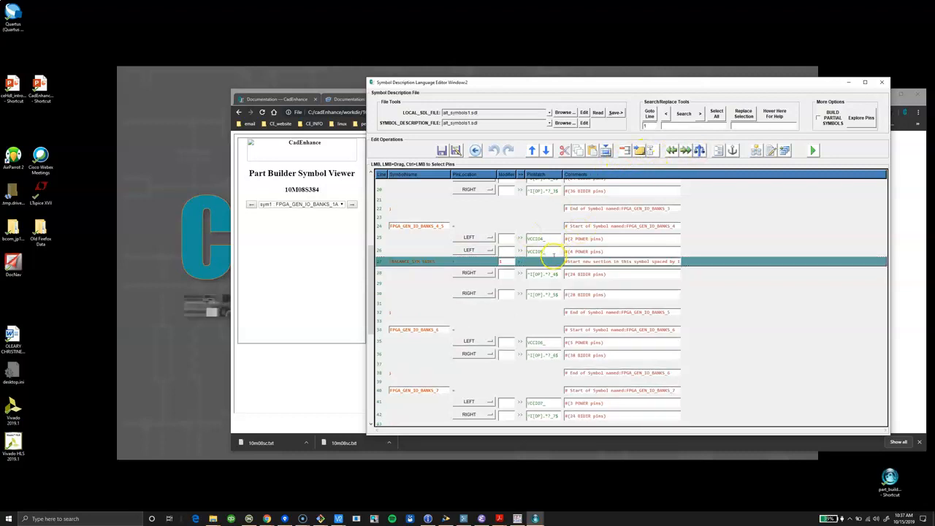
Set the bank 4 I/O pins to LEFT and the VCCIO5_ power pins to RIGHT.
{"action": "left_click", "coordinate": [493, 273]}
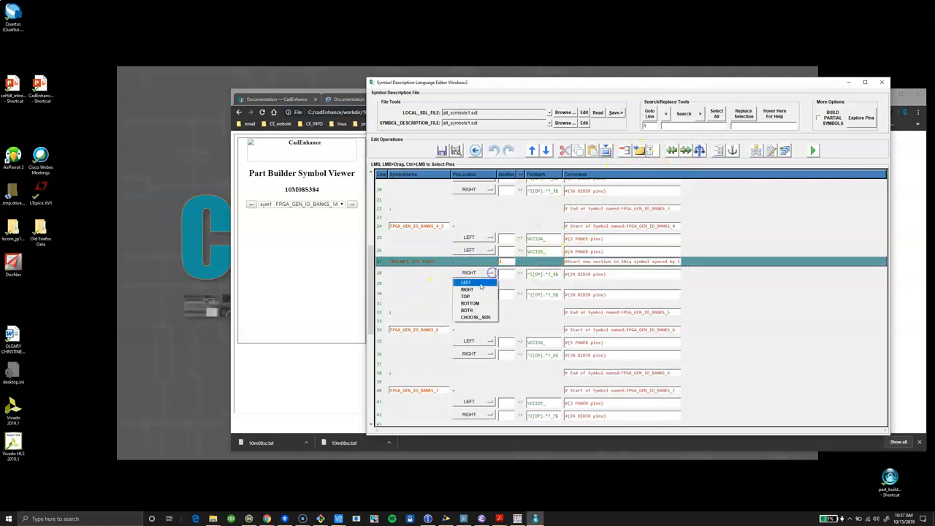
{"action": "left_click", "coordinate": [481, 281]}
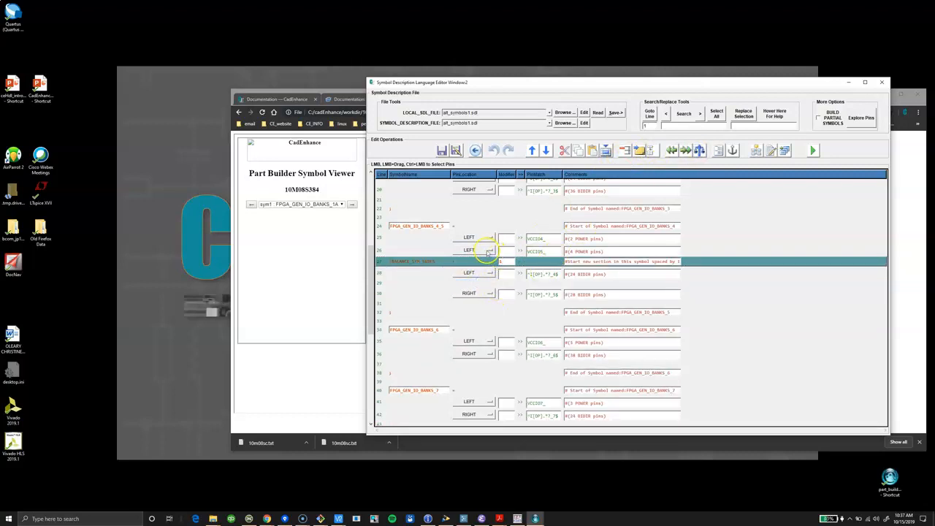
{"action": "left_click", "coordinate": [491, 250]}
{"action": "left_click", "coordinate": [475, 266]}
Cut the lines separating the bank 6 and bank 7 symbols and move the VCCIO7_ power pins up directly below VCCIO6_.
{"action": "scroll", "coordinate": [441, 304], "scroll_direction": "down", "scroll_amount": 3}
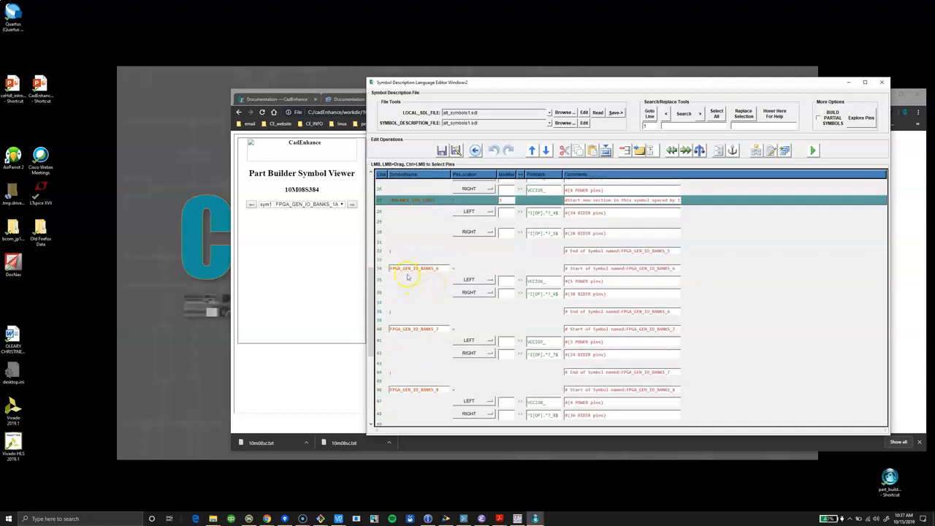
{"action": "left_click_drag", "start_coordinate": [379, 313], "coordinate": [377, 331]}
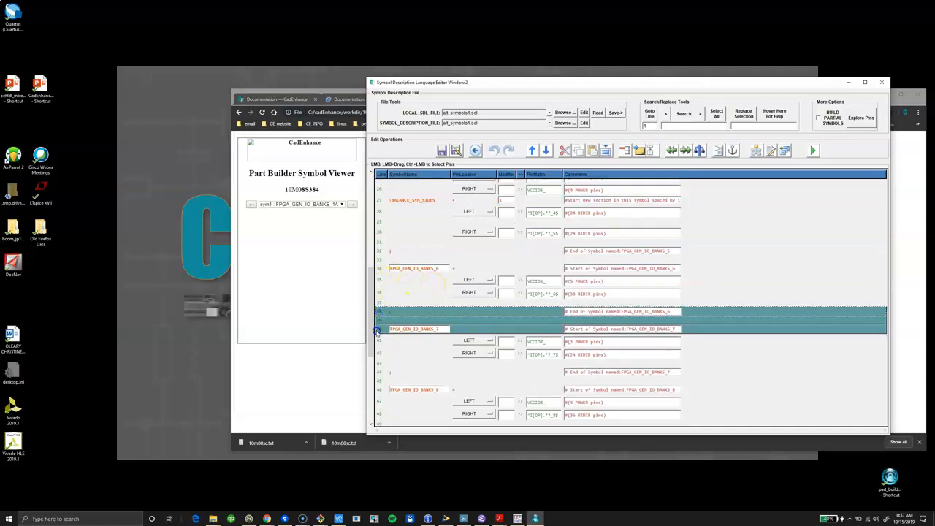
{"action": "left_click", "coordinate": [565, 150]}
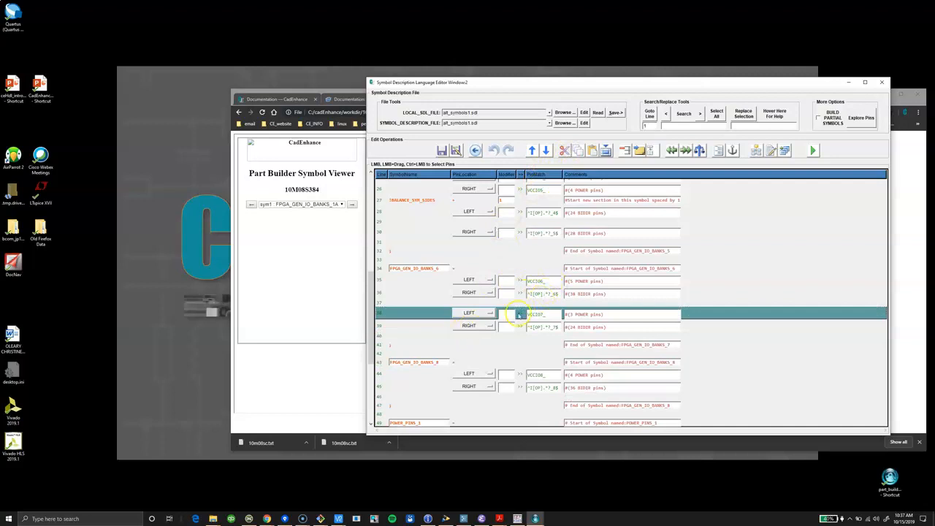
{"action": "left_click", "coordinate": [399, 293]}
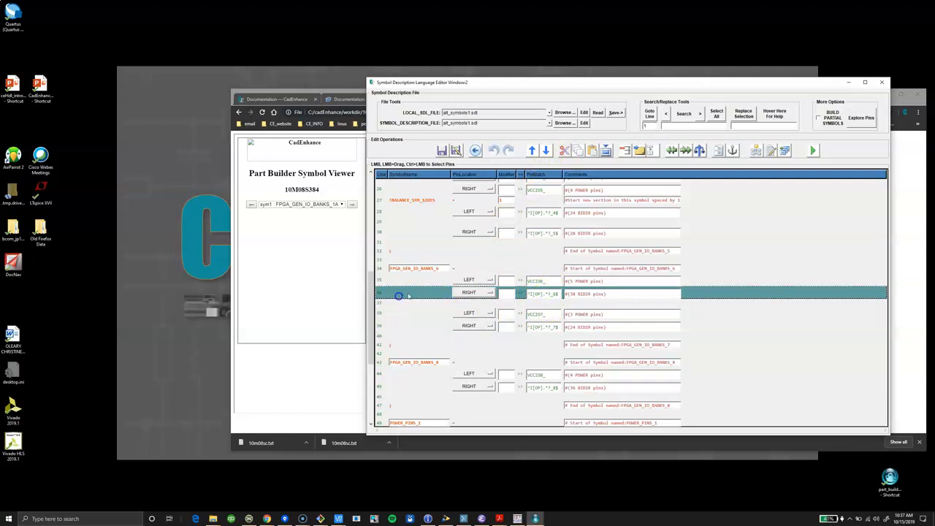
{"action": "left_click", "coordinate": [399, 316]}
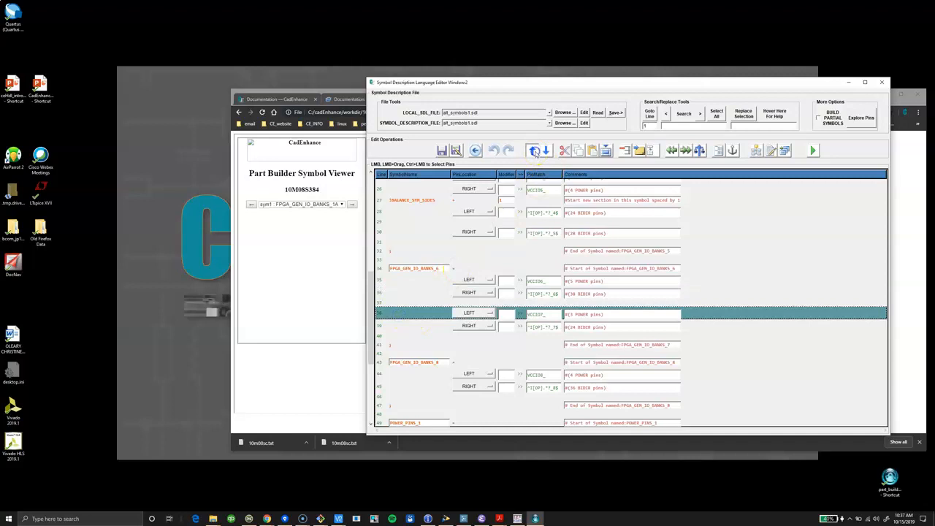
{"action": "left_click", "coordinate": [533, 150]}
{"action": "left_click", "coordinate": [532, 150]}
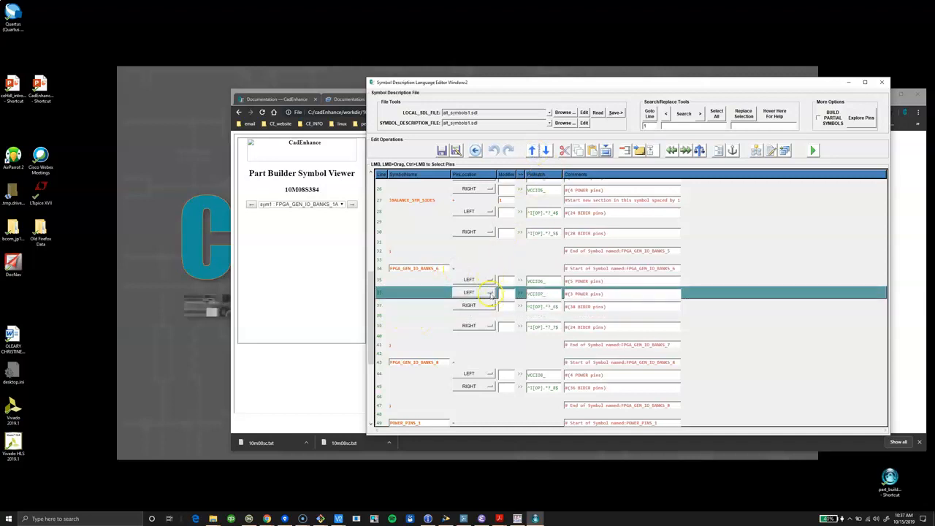
Set the VCCIO7_ power pins to RIGHT and the bank 6 I/O pins to LEFT.
{"action": "left_click", "coordinate": [489, 292]}
{"action": "left_click", "coordinate": [468, 309]}
{"action": "left_click", "coordinate": [489, 305]}
{"action": "left_click", "coordinate": [484, 306]}
{"action": "left_click", "coordinate": [478, 315]}
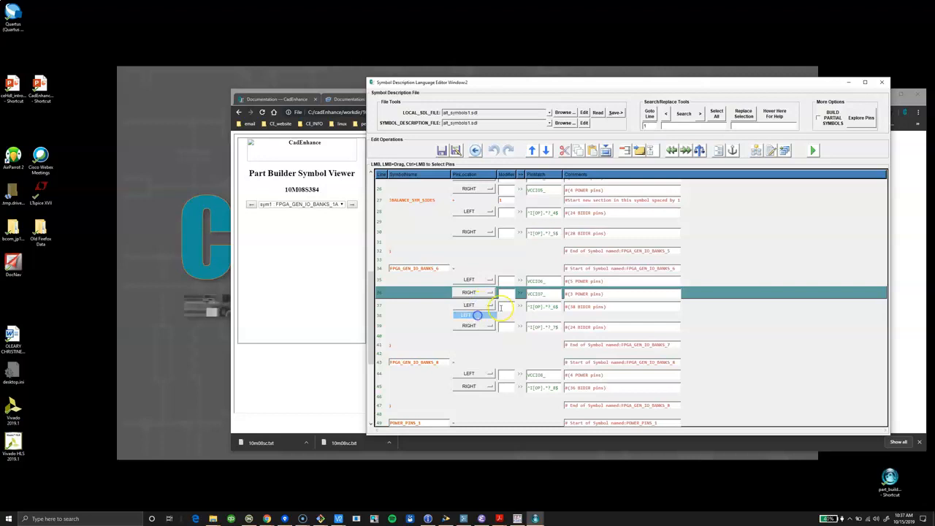
Insert a !BALANCE_SYM_SIDES line above the bank 6 I/O pins and rename the merged symbol to FPGA_GEN_IO_BANKS_6_7.
{"action": "left_click", "coordinate": [381, 306]}
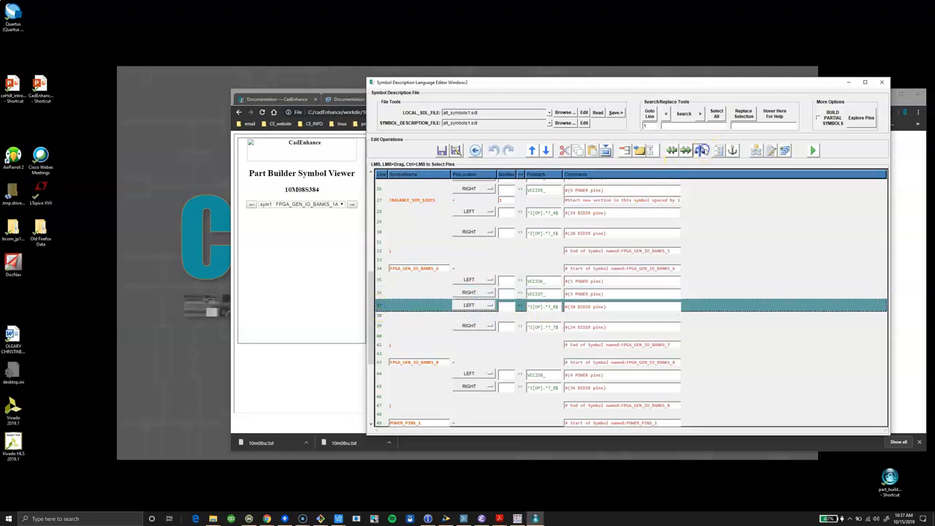
{"action": "left_click", "coordinate": [702, 149]}
{"action": "scroll", "coordinate": [455, 343], "scroll_direction": "up", "scroll_amount": 8}
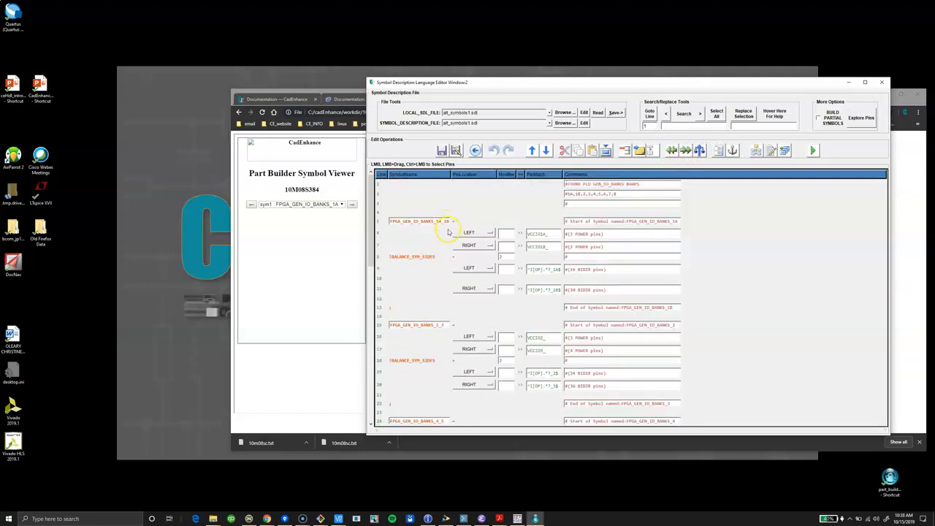
{"action": "scroll", "coordinate": [445, 235], "scroll_direction": "down", "scroll_amount": 3}
{"action": "scroll", "coordinate": [435, 266], "scroll_direction": "down", "scroll_amount": 1}
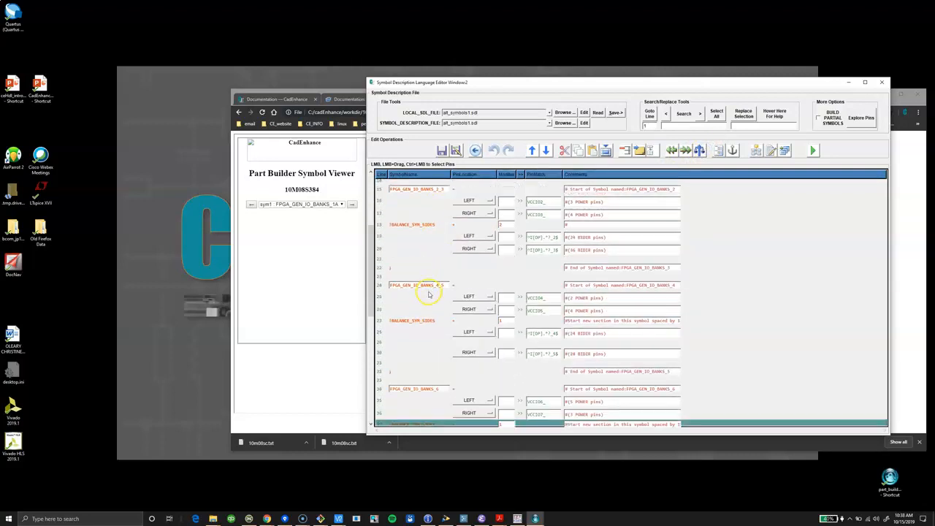
{"action": "scroll", "coordinate": [438, 297], "scroll_direction": "down", "scroll_amount": 2}
{"action": "left_click", "coordinate": [445, 321]}
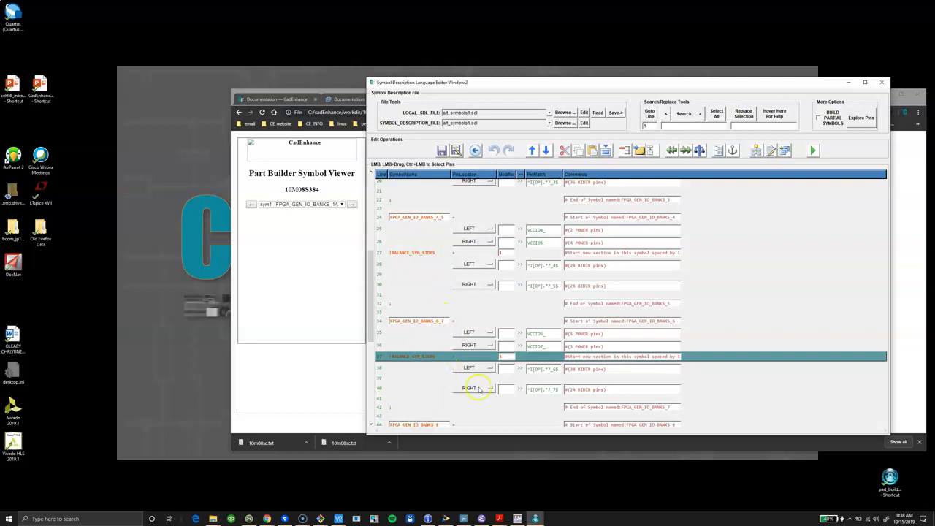
Save the symbol description under the new name alt_symbols2.sdl and make it the top-level file for building the symbols.
{"action": "left_click", "coordinate": [486, 408]}
{"action": "scroll", "coordinate": [477, 394], "scroll_direction": "down", "scroll_amount": 2}
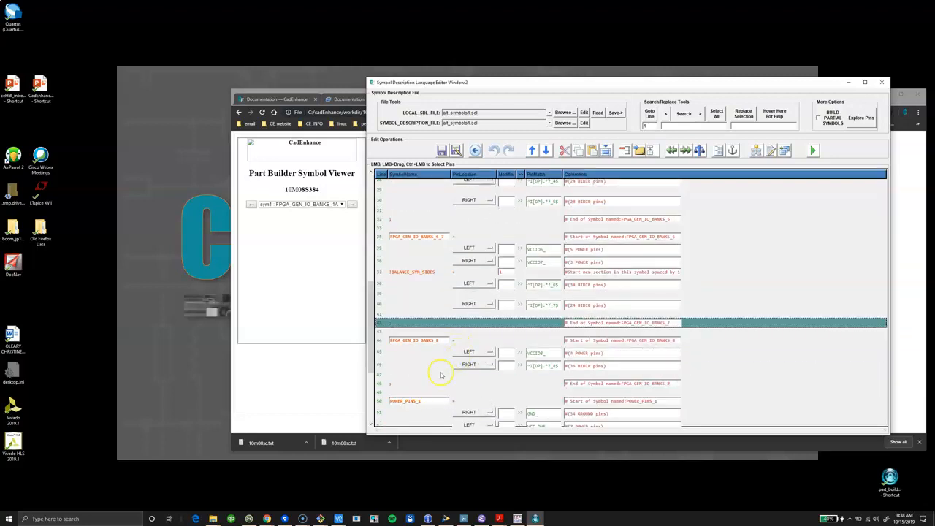
{"action": "scroll", "coordinate": [441, 375], "scroll_direction": "down", "scroll_amount": 1}
{"action": "scroll", "coordinate": [453, 369], "scroll_direction": "down", "scroll_amount": 3}
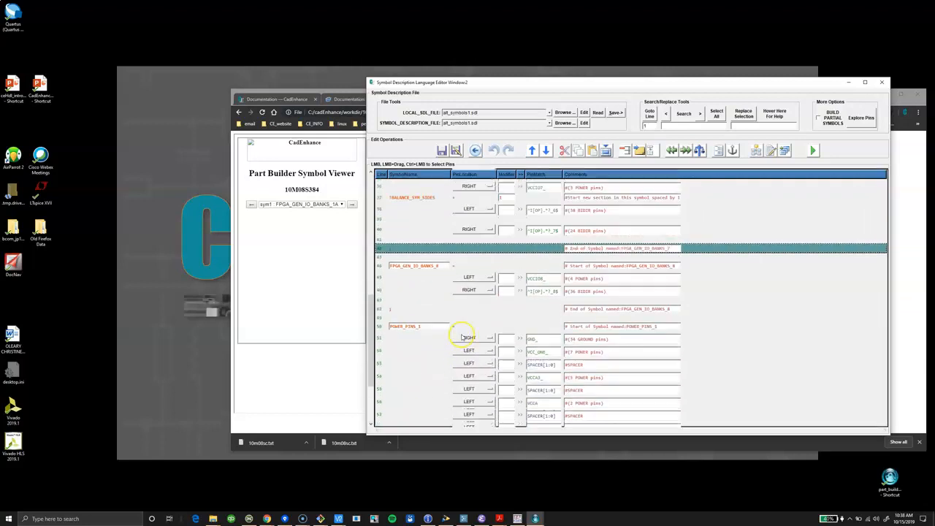
{"action": "scroll", "coordinate": [463, 339], "scroll_direction": "down", "scroll_amount": 1}
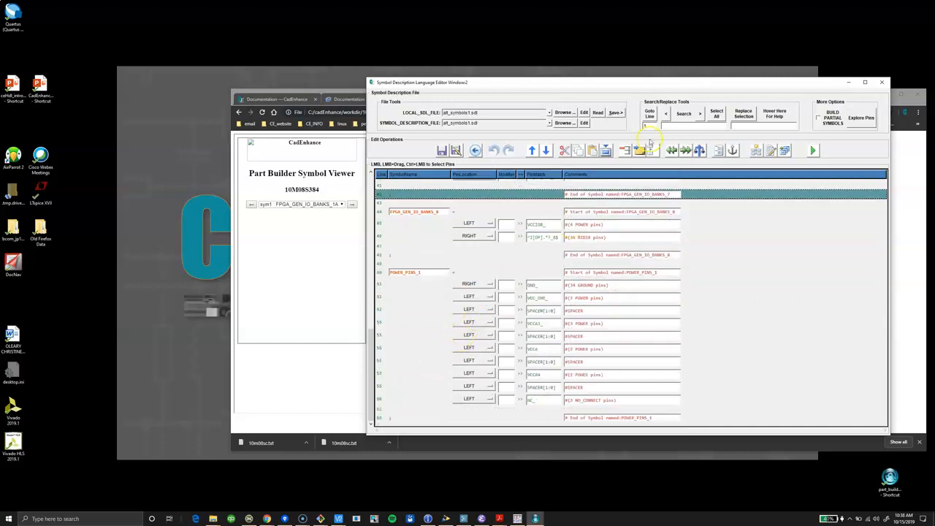
{"action": "left_click", "coordinate": [458, 150]}
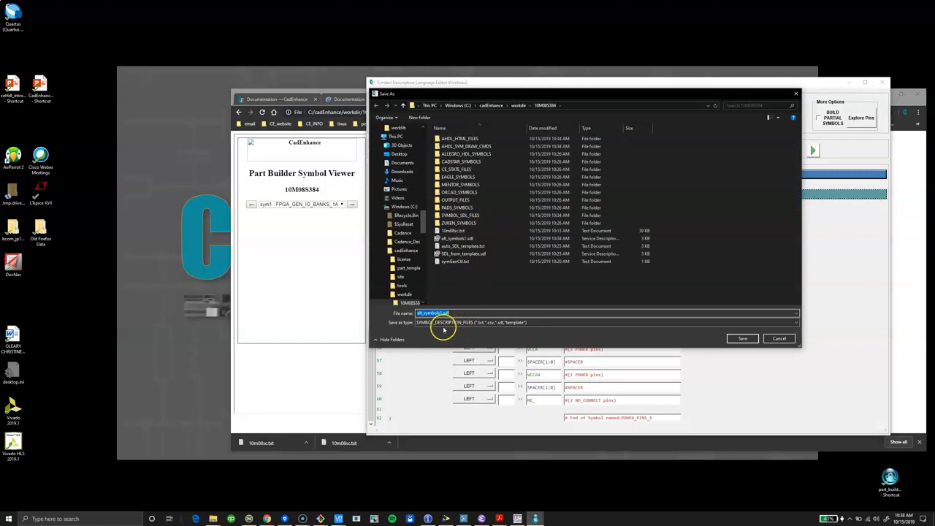
{"action": "left_click", "coordinate": [444, 313]}
{"action": "left_click", "coordinate": [736, 337]}
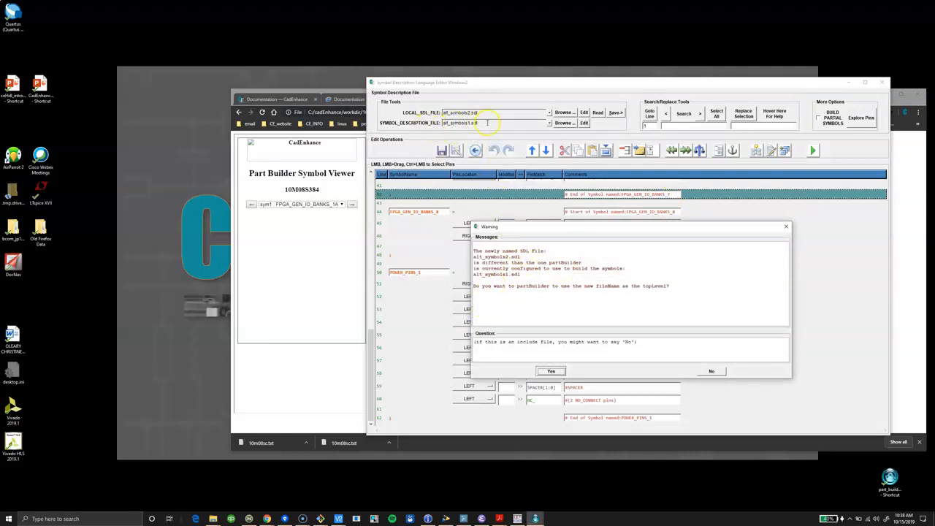
{"action": "left_click", "coordinate": [553, 372]}
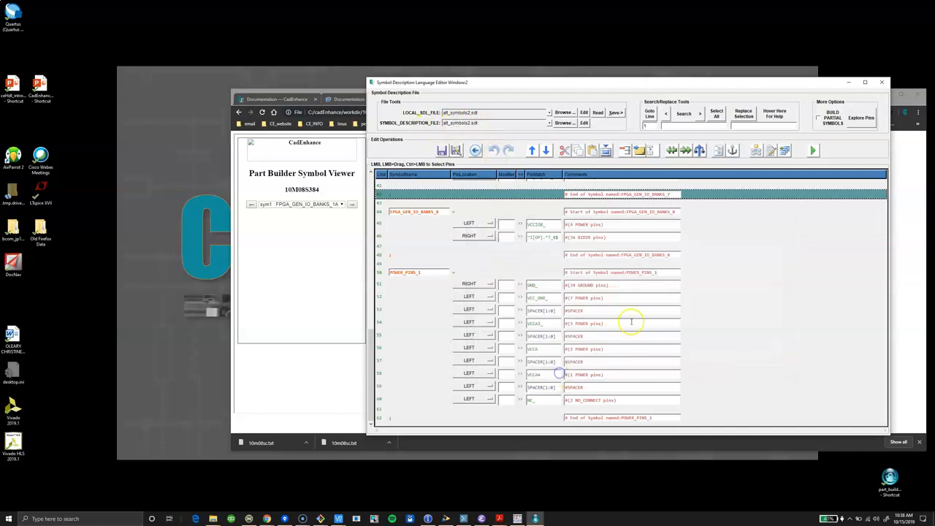
Rebuild the symbols, saving the SDL changes, and open the results in the Part Builder Symbol Viewer.
{"action": "left_click", "coordinate": [814, 151]}
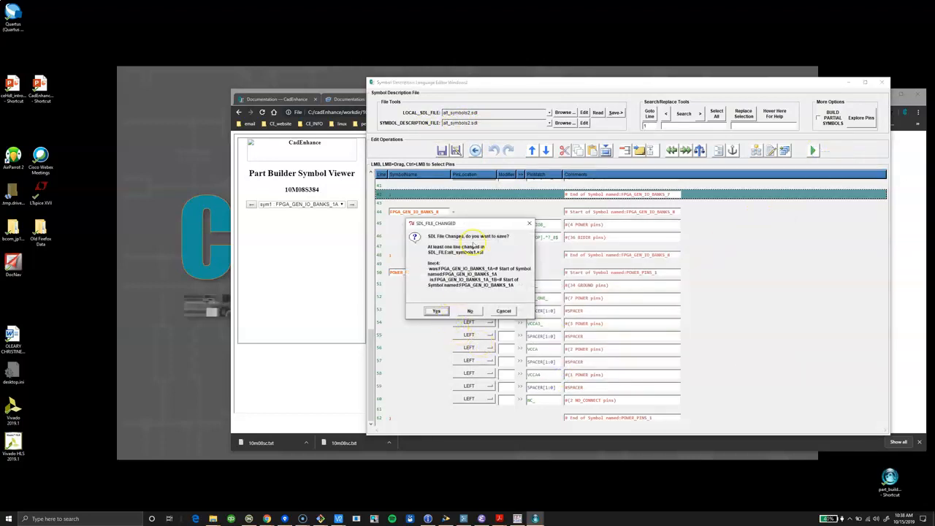
{"action": "left_click", "coordinate": [440, 310]}
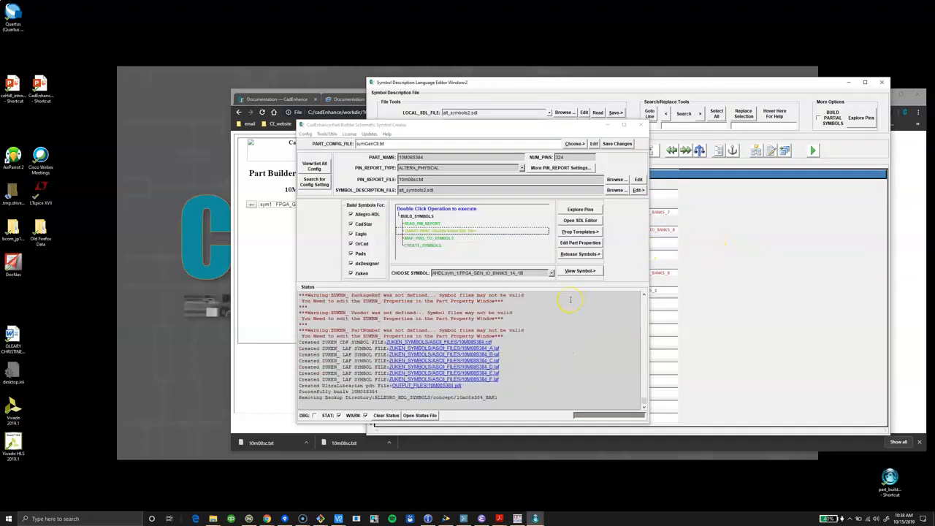
{"action": "left_click", "coordinate": [579, 271]}
{"action": "left_click", "coordinate": [633, 275]}
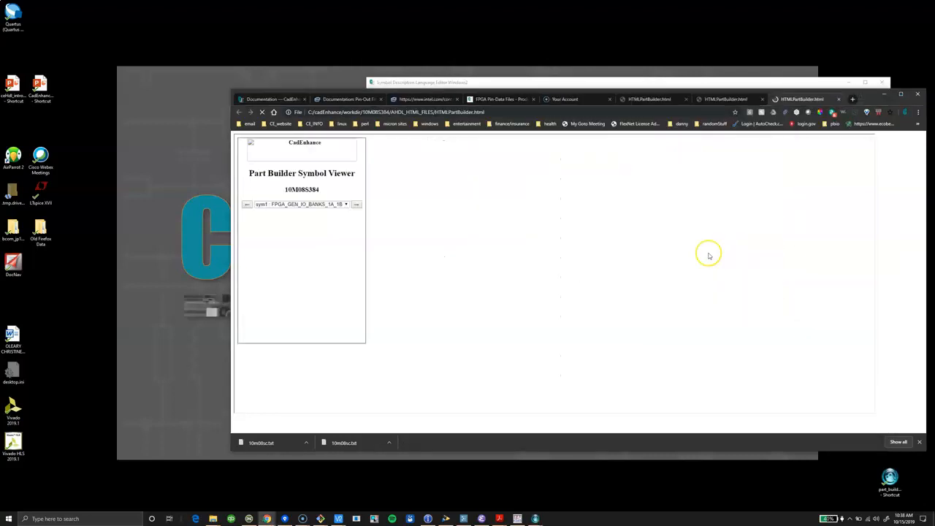
Examine the pin layout of the FPGA_GEN_IO_BANKS_1A_1B symbol and the list of built symbols.
{"action": "scroll", "coordinate": [607, 269], "scroll_direction": "down", "scroll_amount": 1}
{"action": "scroll", "coordinate": [607, 269], "scroll_direction": "down", "scroll_amount": 2}
{"action": "scroll", "coordinate": [607, 281], "scroll_direction": "up", "scroll_amount": 1}
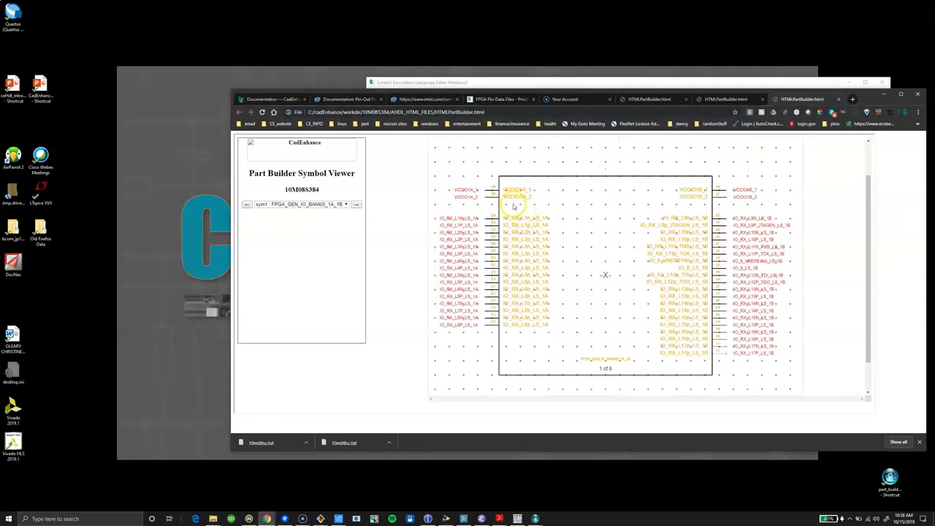
{"action": "left_click", "coordinate": [352, 205]}
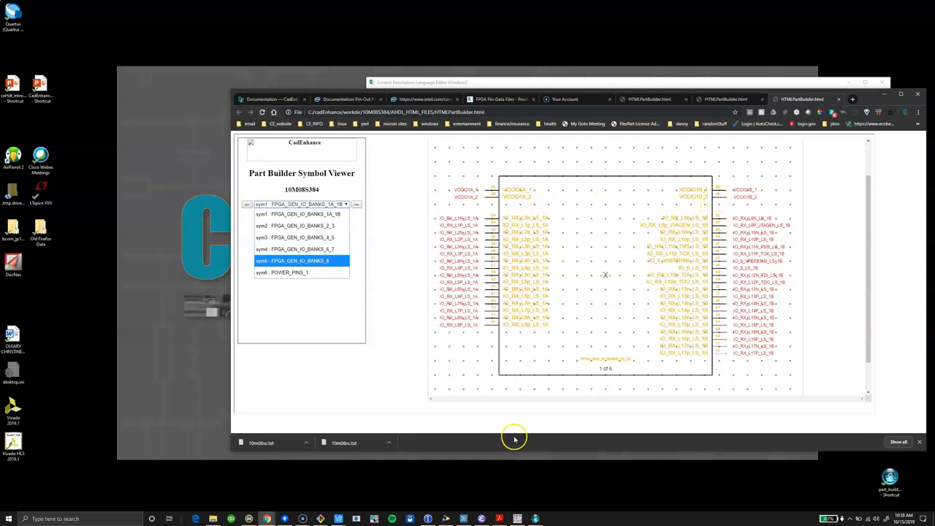
Switch back to the Symbol Description Language Editor and arrange its window beside the symbol viewer, showing the start of the SDL file.
{"action": "left_click", "coordinate": [538, 517]}
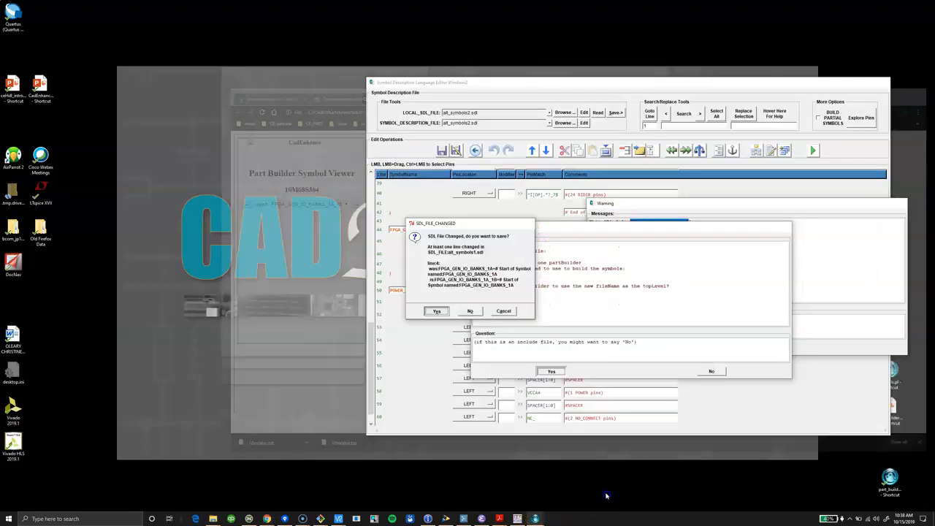
{"action": "left_click", "coordinate": [538, 486]}
{"action": "scroll", "coordinate": [522, 247], "scroll_direction": "up", "scroll_amount": 12}
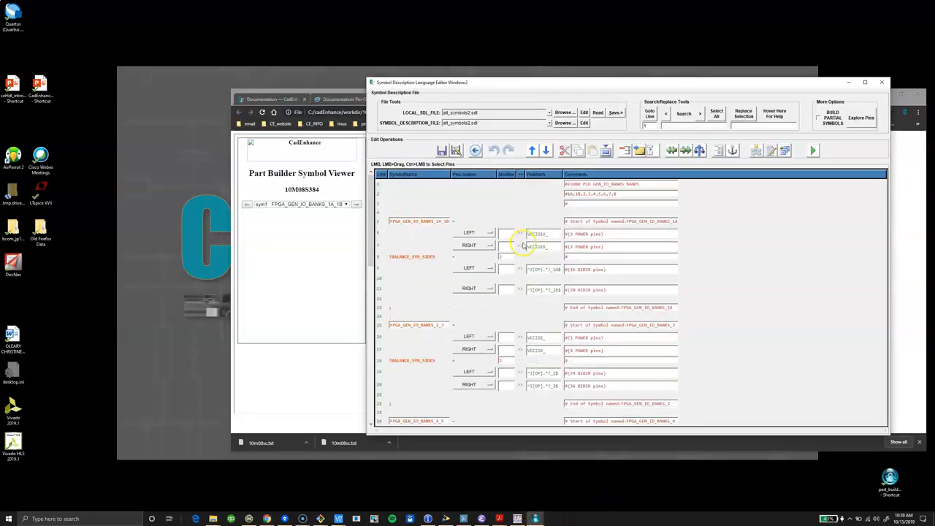
{"action": "left_click_drag", "start_coordinate": [563, 81], "coordinate": [914, 95]}
{"action": "left_click_drag", "start_coordinate": [619, 88], "coordinate": [497, 85]}
{"action": "left_click_drag", "start_coordinate": [830, 92], "coordinate": [760, 84]}
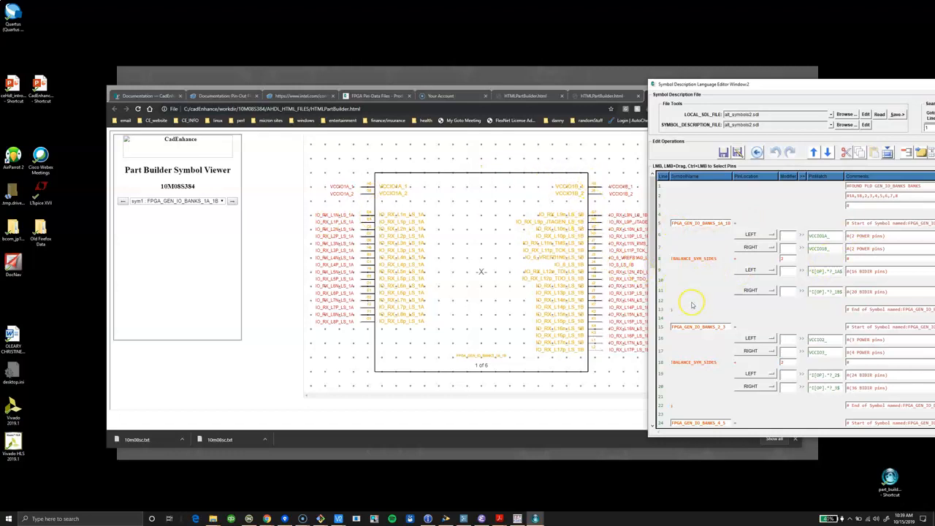
View the FPGA_GEN_IO_BANKS_2_3 symbol and compare its pin placement with the matching VCCIO2_ and VCCIO3_ lines in the SDL file.
{"action": "left_click", "coordinate": [231, 201]}
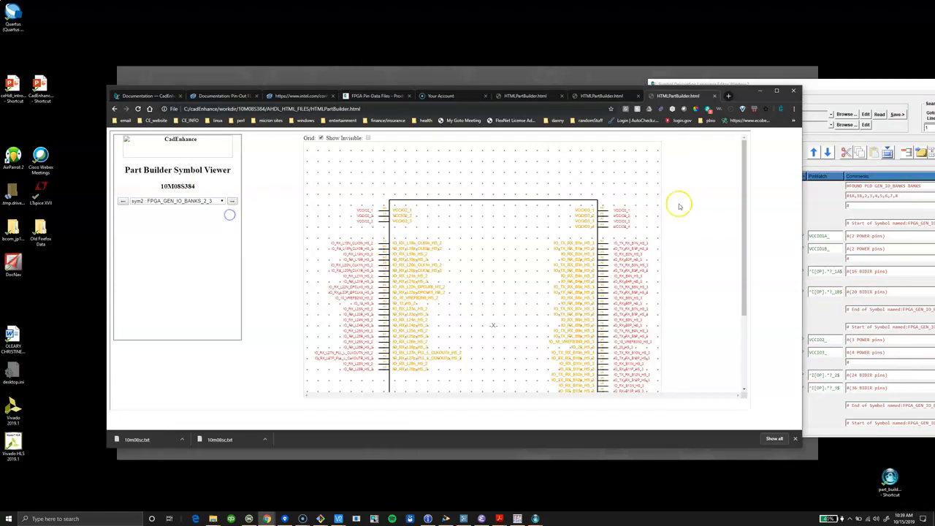
{"action": "left_click", "coordinate": [852, 83]}
{"action": "scroll", "coordinate": [718, 245], "scroll_direction": "down", "scroll_amount": 2}
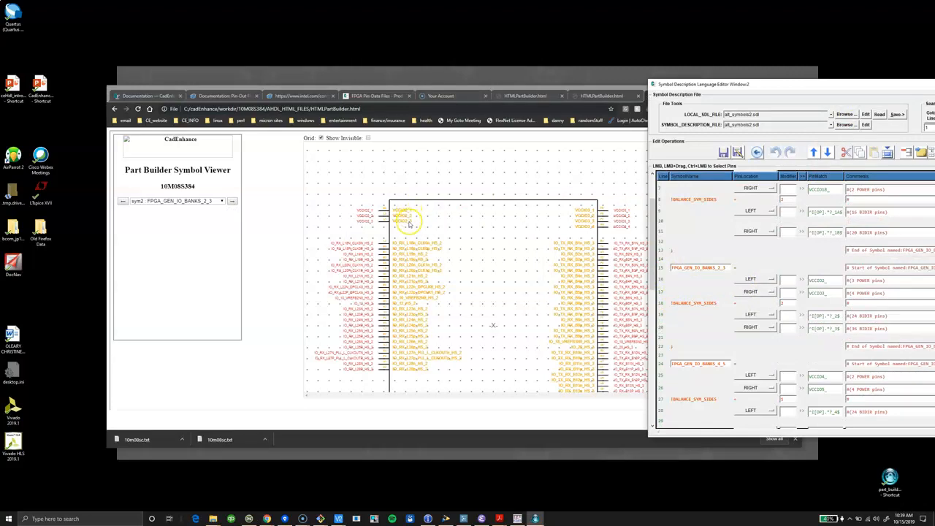
{"action": "left_click", "coordinate": [831, 283]}
{"action": "left_click", "coordinate": [752, 279]}
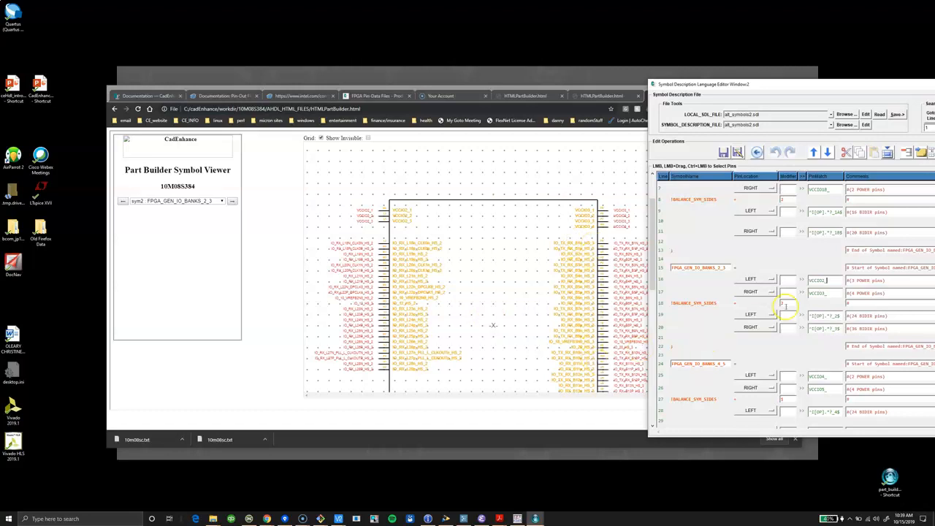
Check the remaining symbols from FPGA_GEN_IO_BANKS_4_5 through POWER_PINS_1 in the viewer and bring the SDL editor back in front.
{"action": "left_click", "coordinate": [232, 201]}
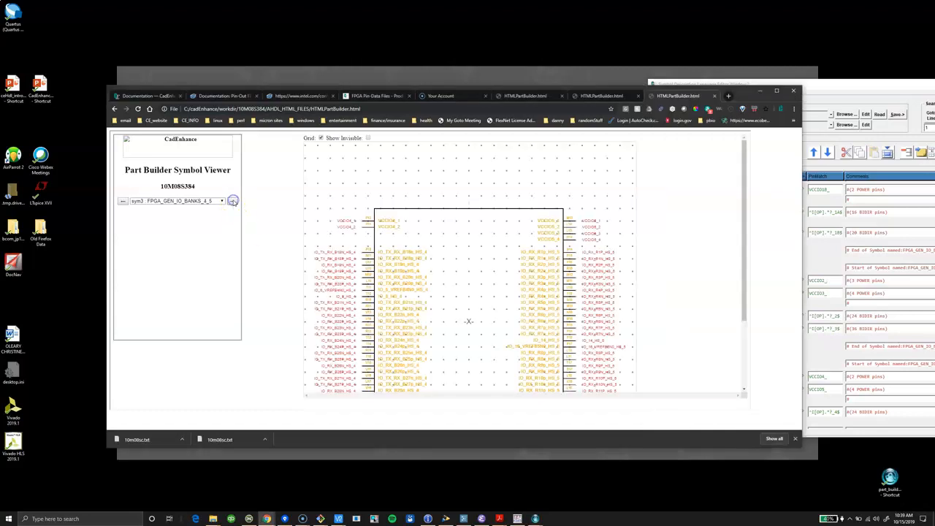
{"action": "left_click", "coordinate": [233, 201]}
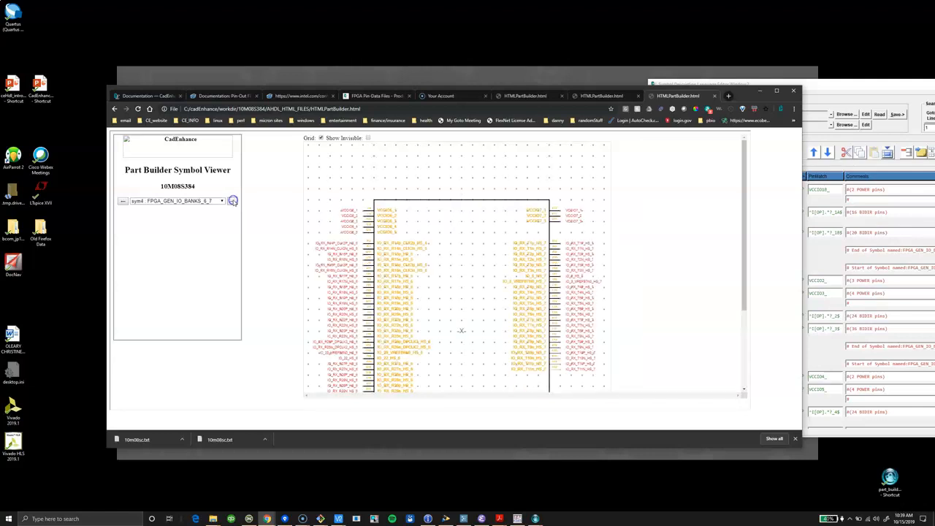
{"action": "left_click", "coordinate": [232, 200]}
{"action": "left_click", "coordinate": [233, 201]}
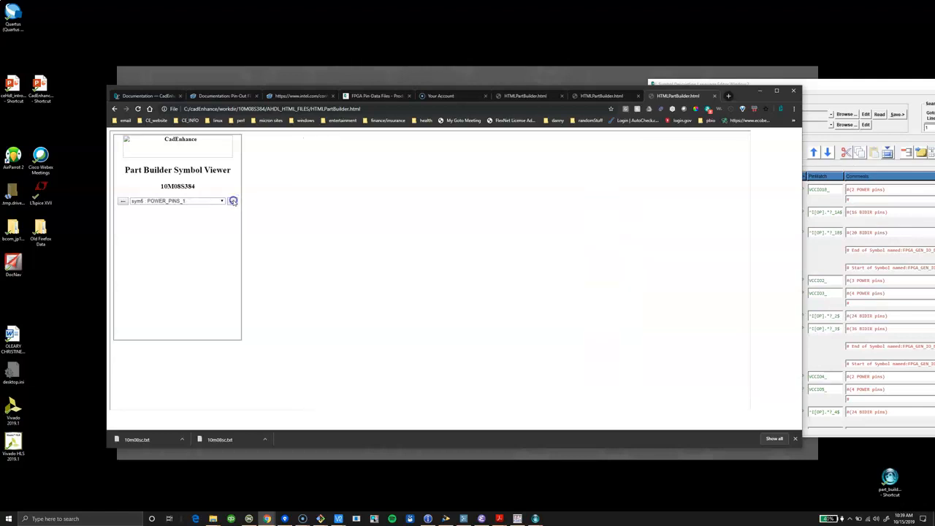
{"action": "scroll", "coordinate": [387, 212], "scroll_direction": "down", "scroll_amount": 3}
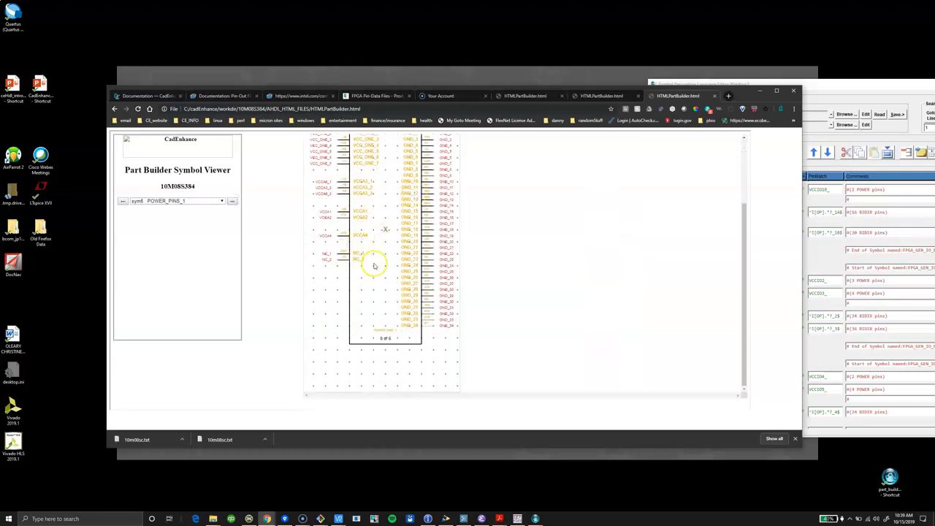
{"action": "left_click_drag", "start_coordinate": [846, 81], "coordinate": [500, 94]}
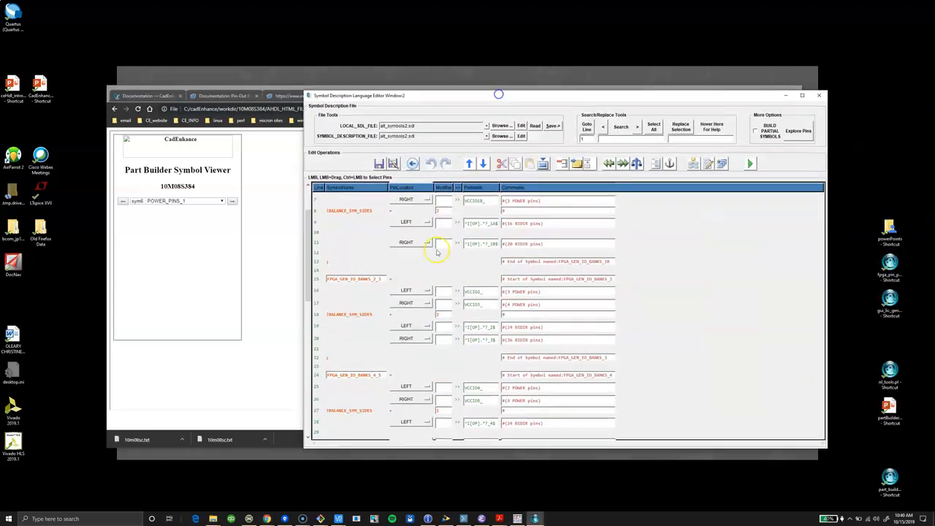